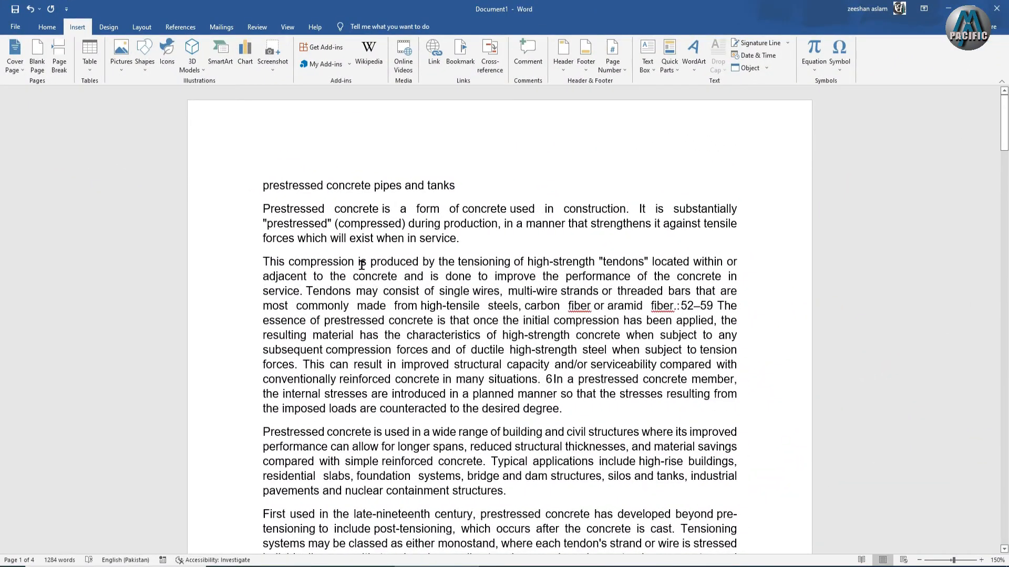
pyautogui.click(222, 177)
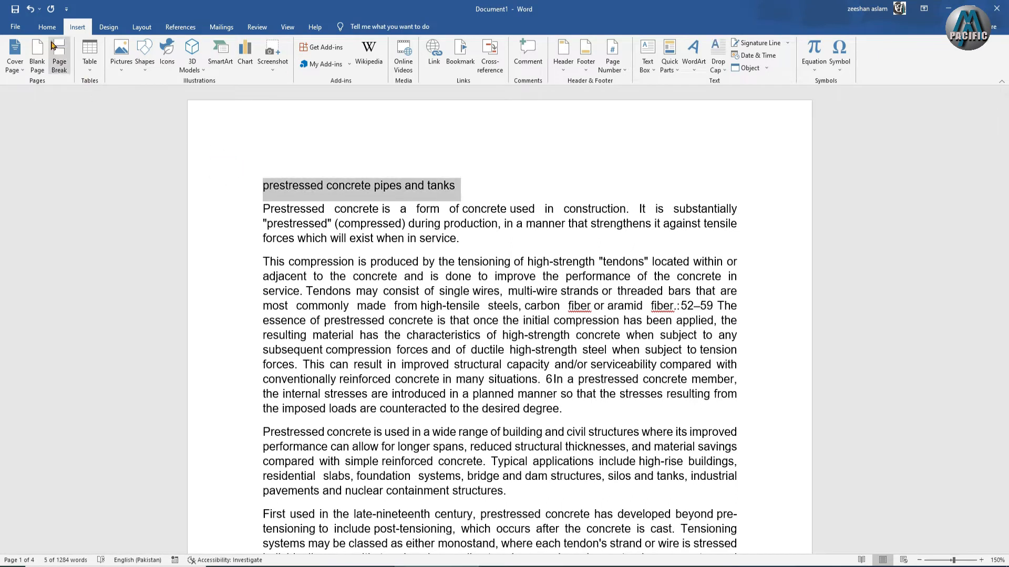
pyautogui.click(287, 29)
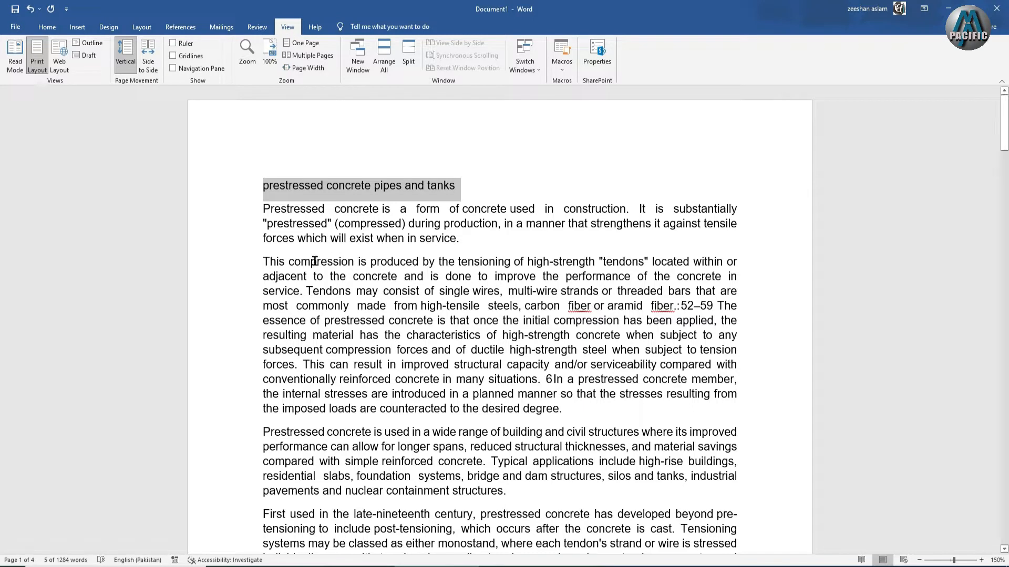
pyautogui.click(355, 245)
pyautogui.scroll(-1, 499, 307)
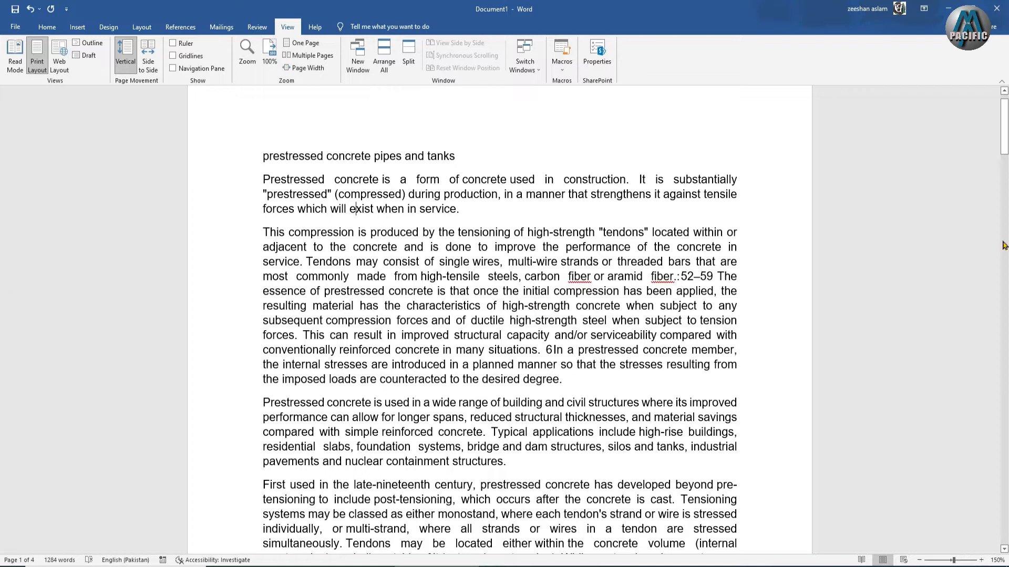
pyautogui.moveTo(1007, 131); pyautogui.dragTo(1008, 135)
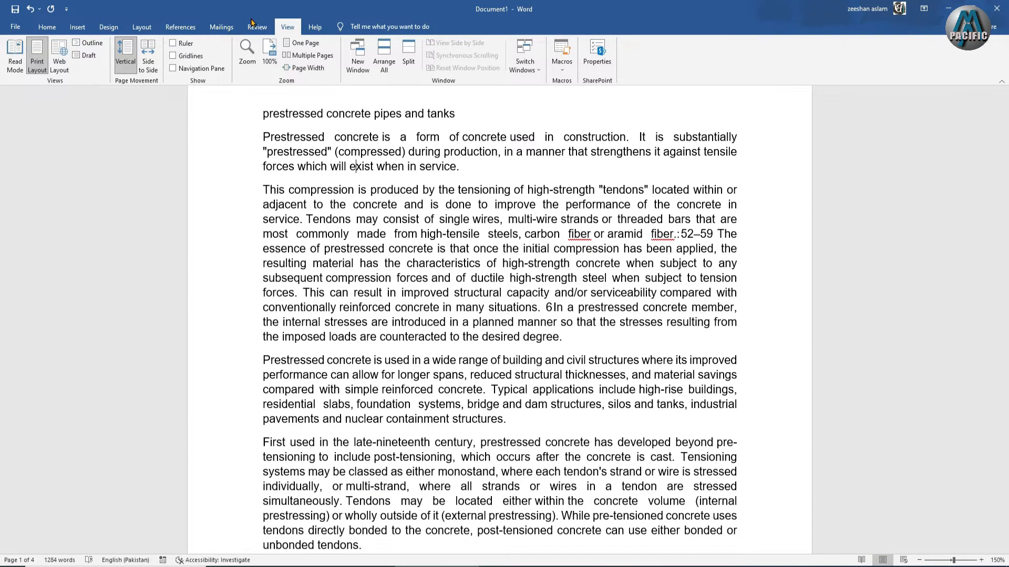
pyautogui.moveTo(251, 17); pyautogui.dragTo(249, 23)
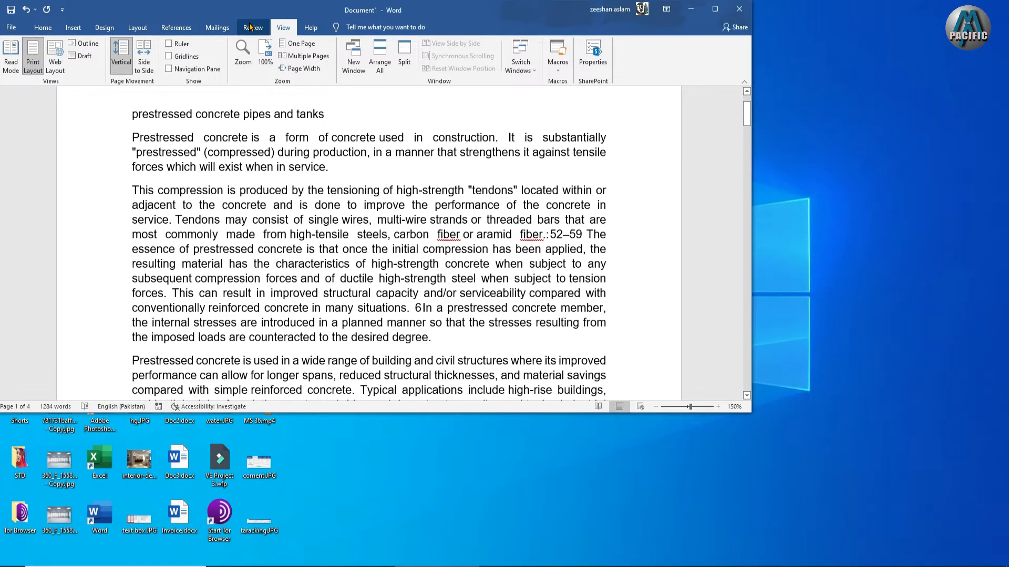
pyautogui.click(715, 9)
pyautogui.click(256, 26)
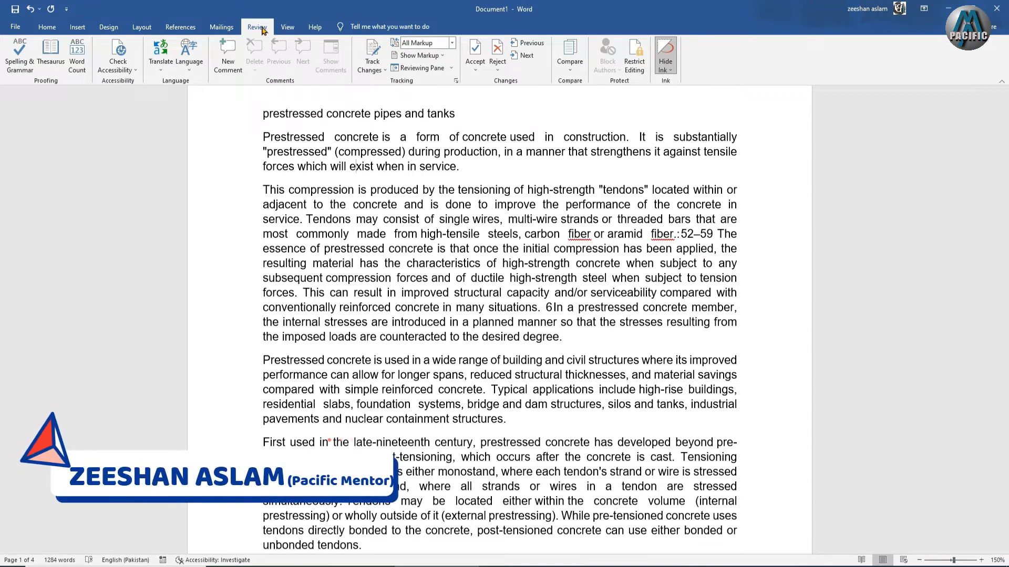
pyautogui.click(288, 27)
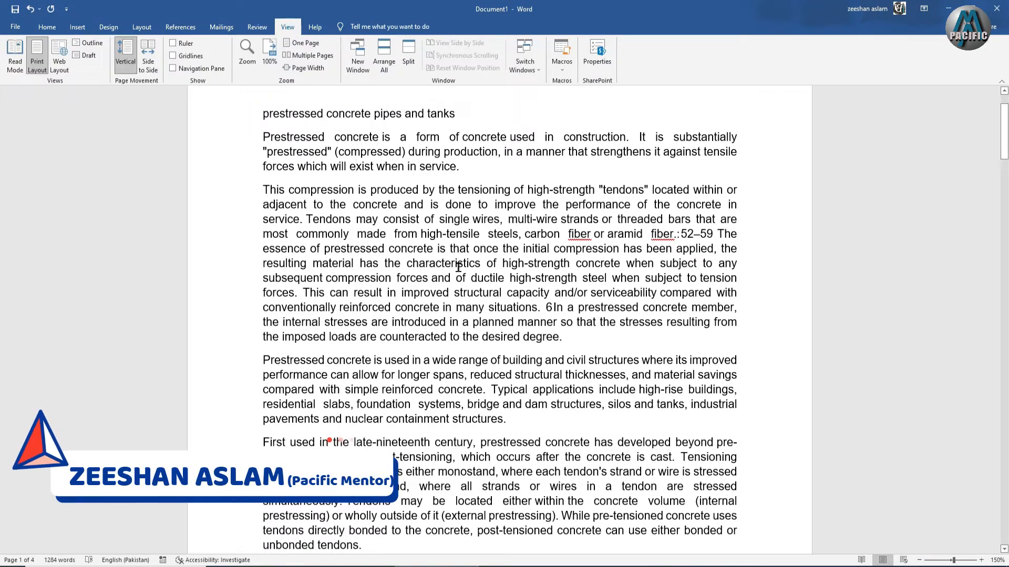
pyautogui.scroll(1, 316, 237)
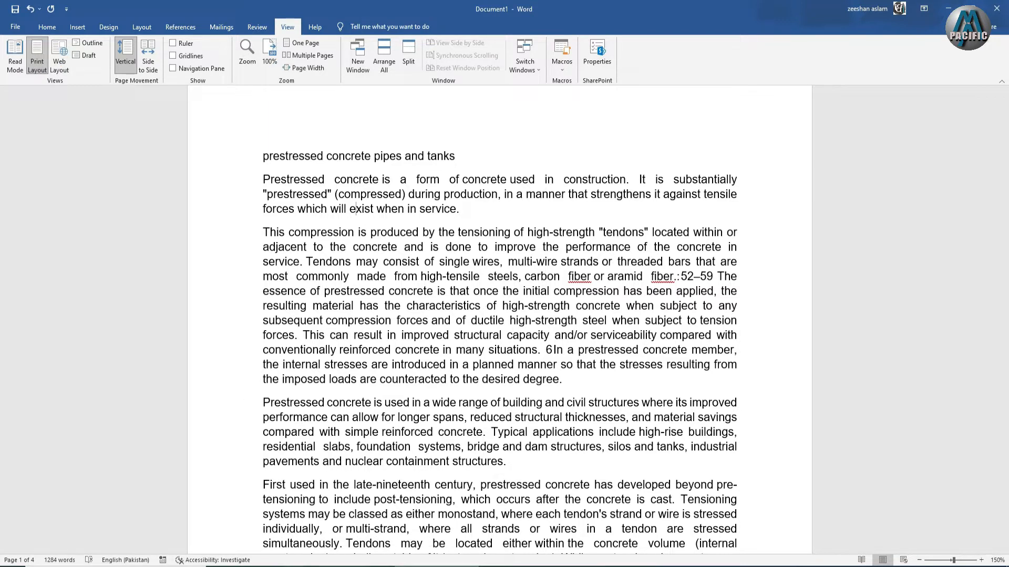
# Step: Page through the document in Read Mode to its end and back, and return to Print Layout
pyautogui.moveTo(955, 562)
pyautogui.mouseDown()
pyautogui.moveTo(966, 563)
pyautogui.moveTo(940, 563)
pyautogui.moveTo(953, 565)
pyautogui.mouseUp()
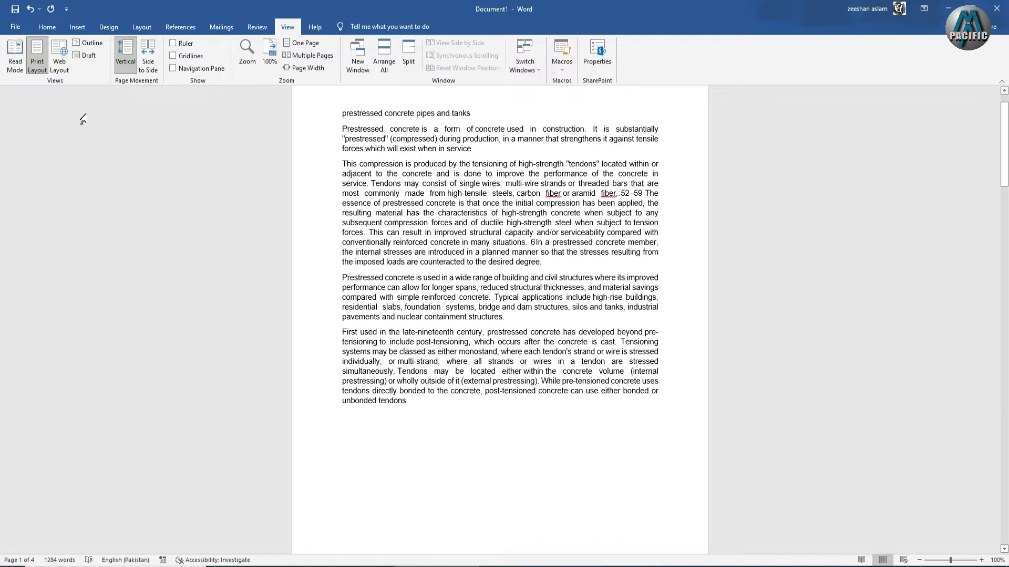
pyautogui.click(17, 67)
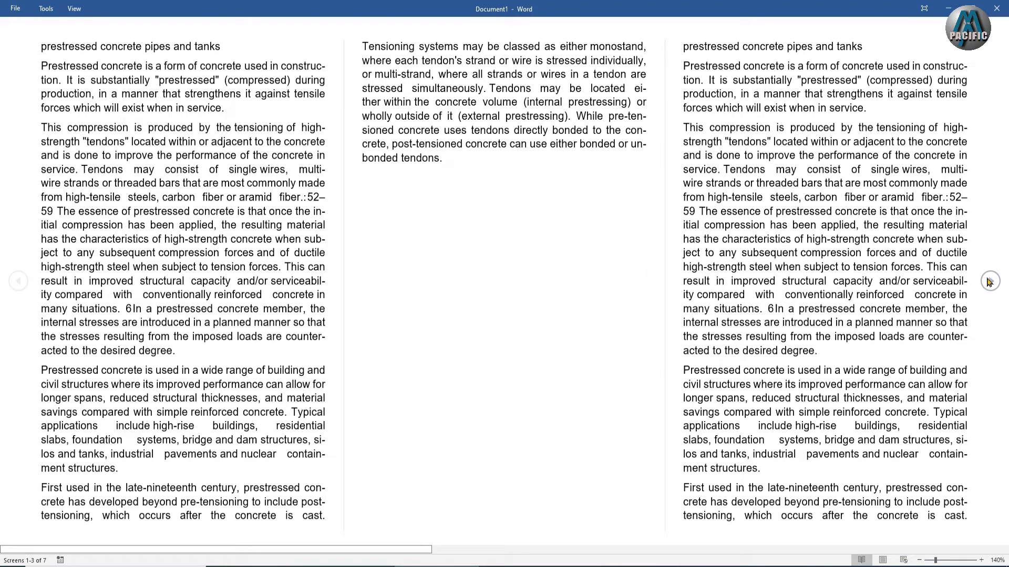
pyautogui.click(990, 282)
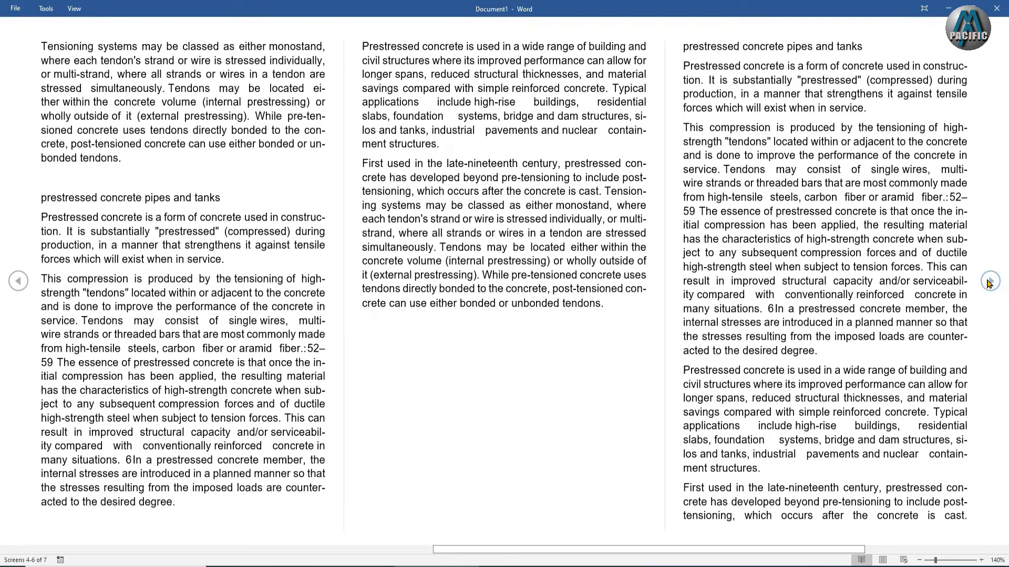
pyautogui.click(990, 282)
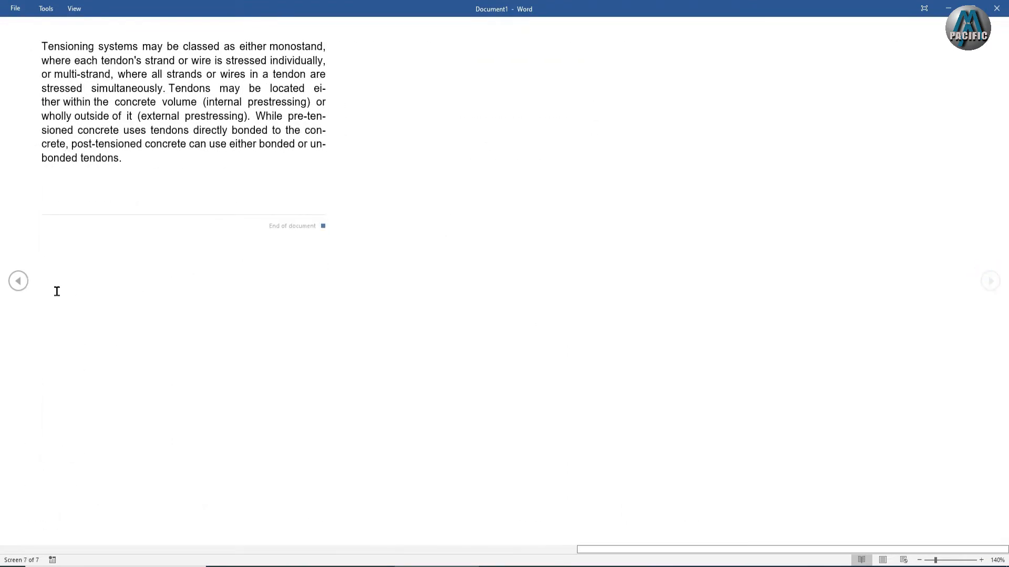
pyautogui.click(19, 282)
pyautogui.click(18, 282)
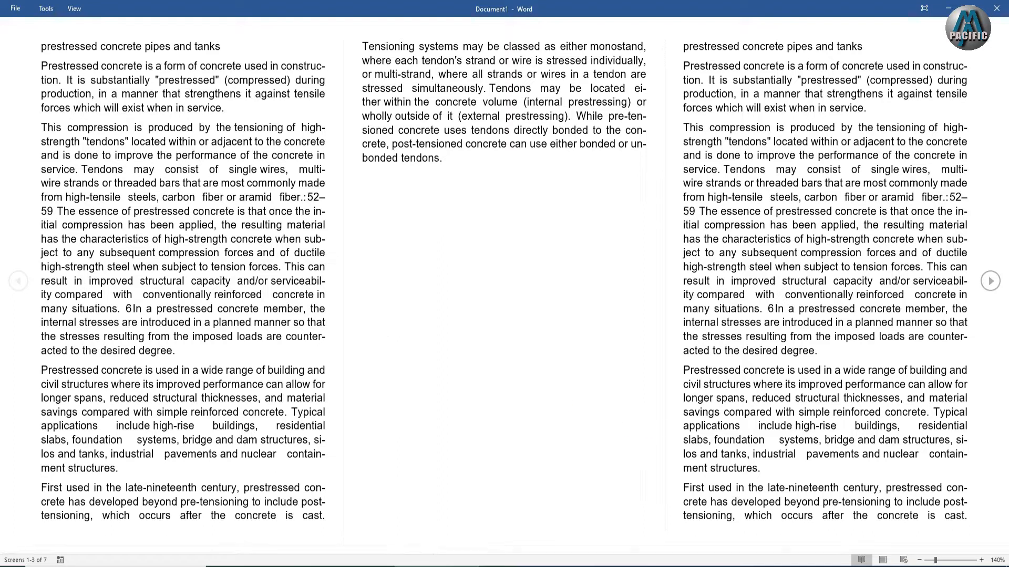
pyautogui.click(882, 561)
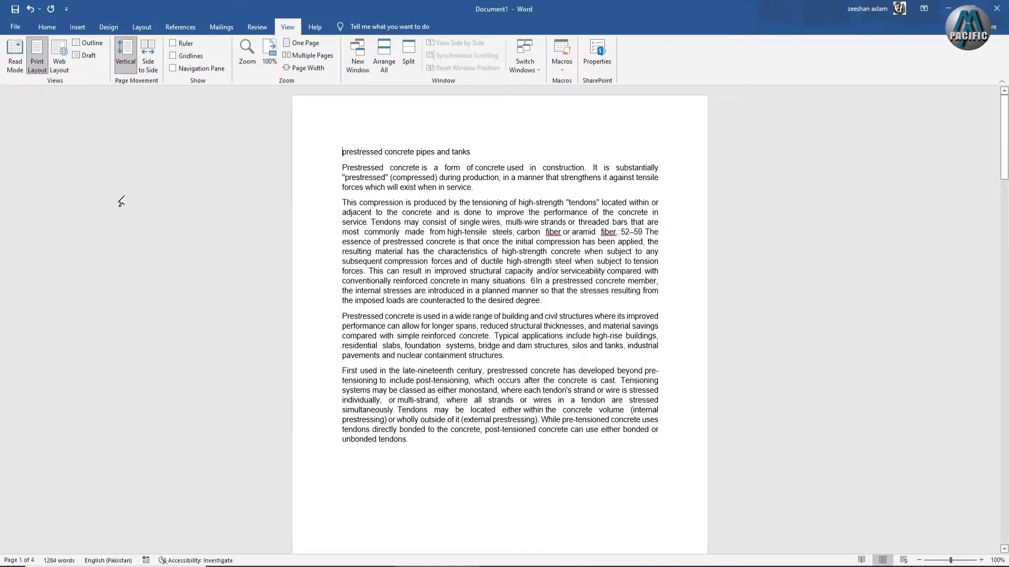
# Step: Examine the document in Web Layout, compare it with Print Layout and Read Mode, and return to Print Layout
pyautogui.click(59, 66)
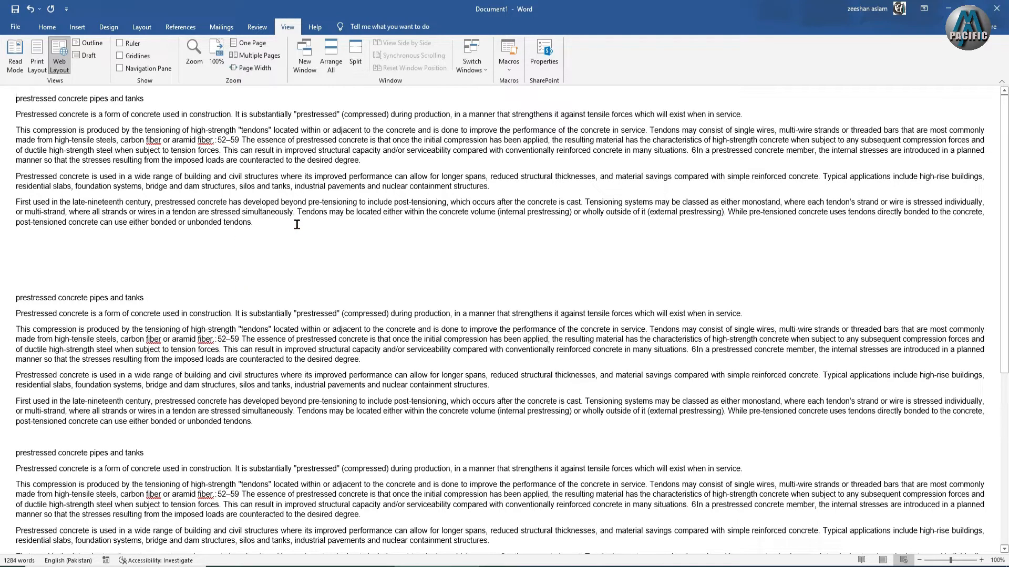
pyautogui.scroll(-1, 558, 396)
pyautogui.moveTo(1004, 201); pyautogui.dragTo(1004, 181)
pyautogui.click(37, 57)
pyautogui.click(58, 63)
pyautogui.click(15, 58)
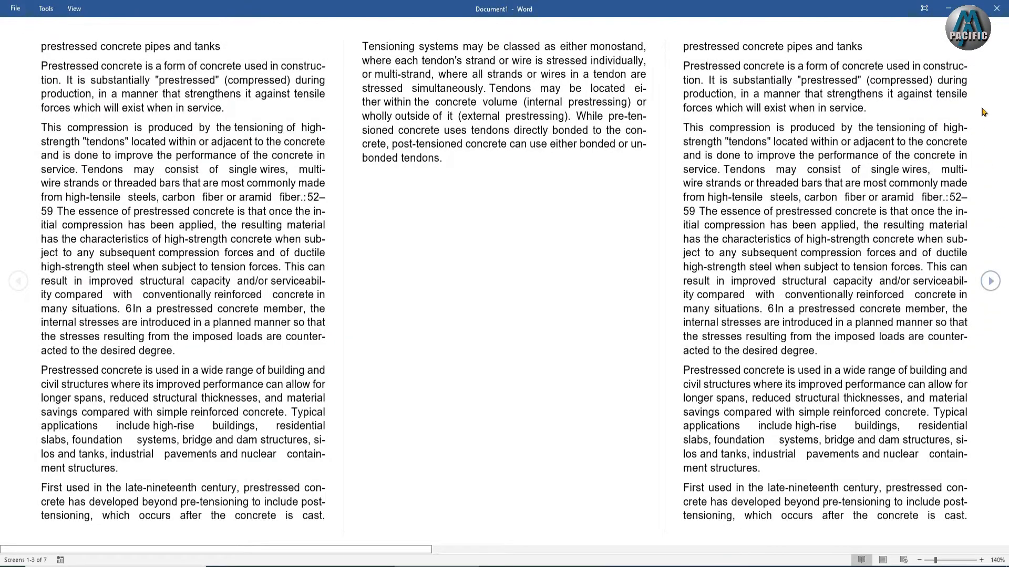
pyautogui.click(882, 560)
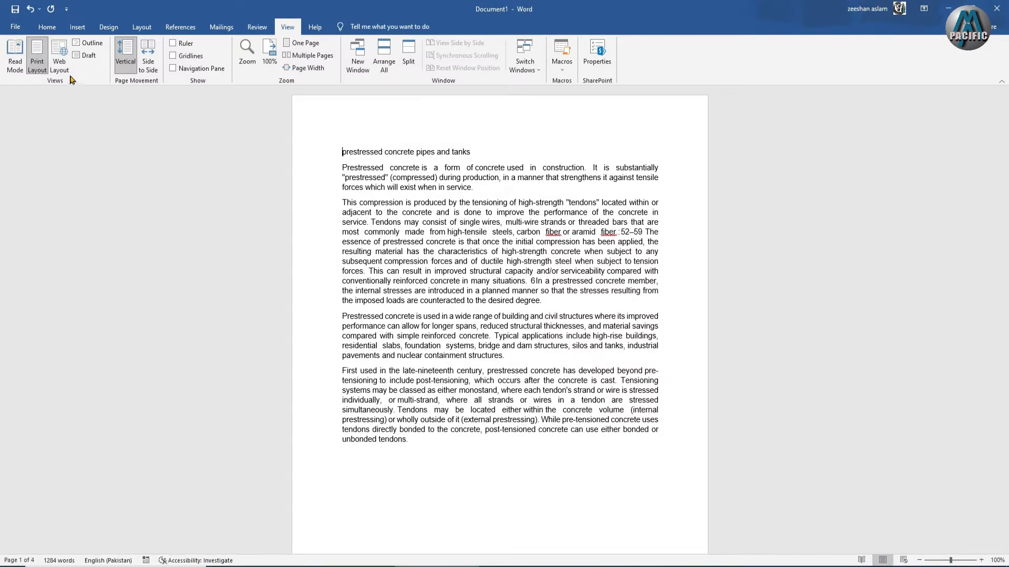
# Step: In Outline view, demote the first title "prestressed concrete pipes and tanks" to Level 5 and close the outline
pyautogui.click(91, 44)
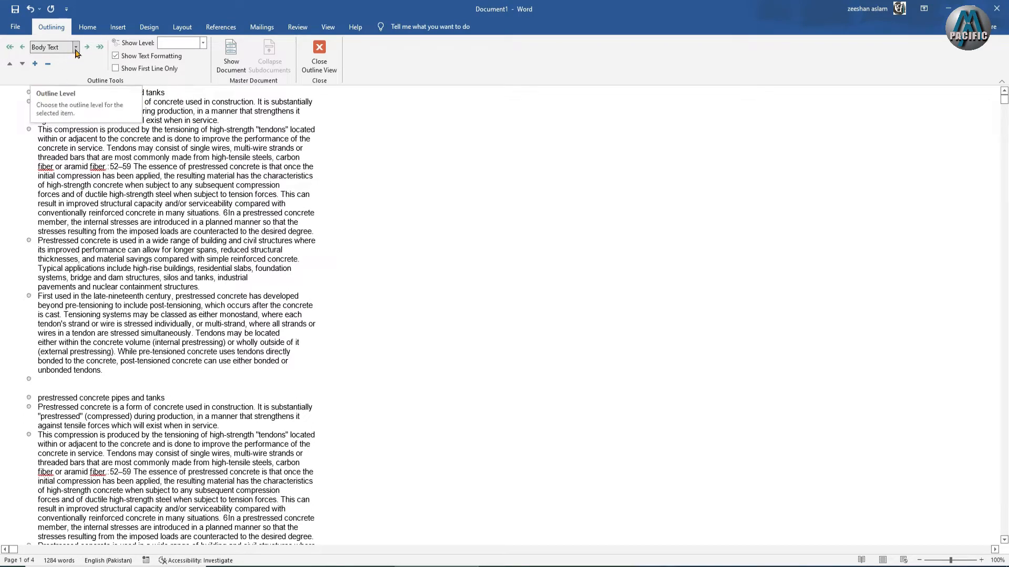
pyautogui.click(76, 49)
pyautogui.click(76, 49)
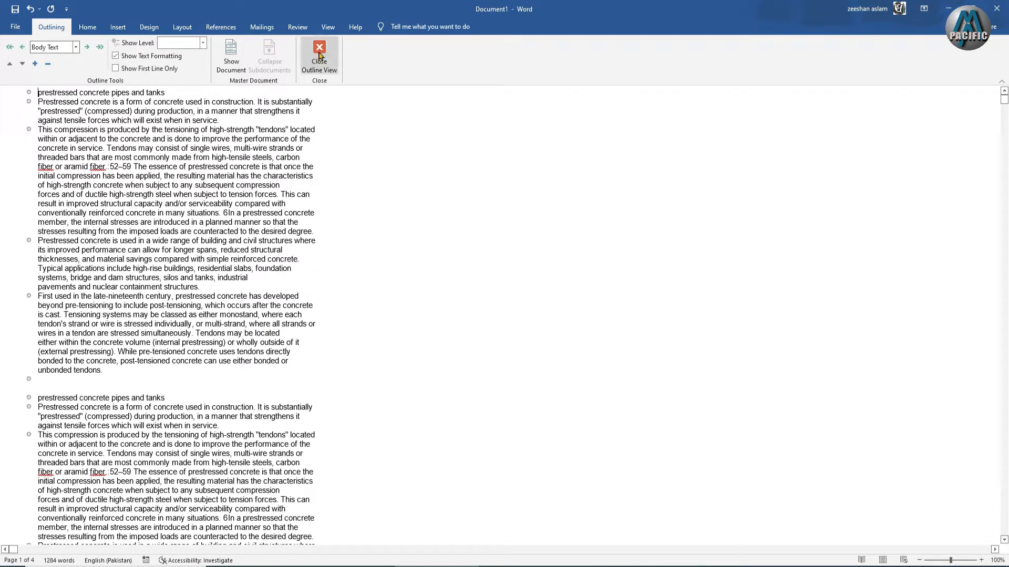
pyautogui.click(87, 48)
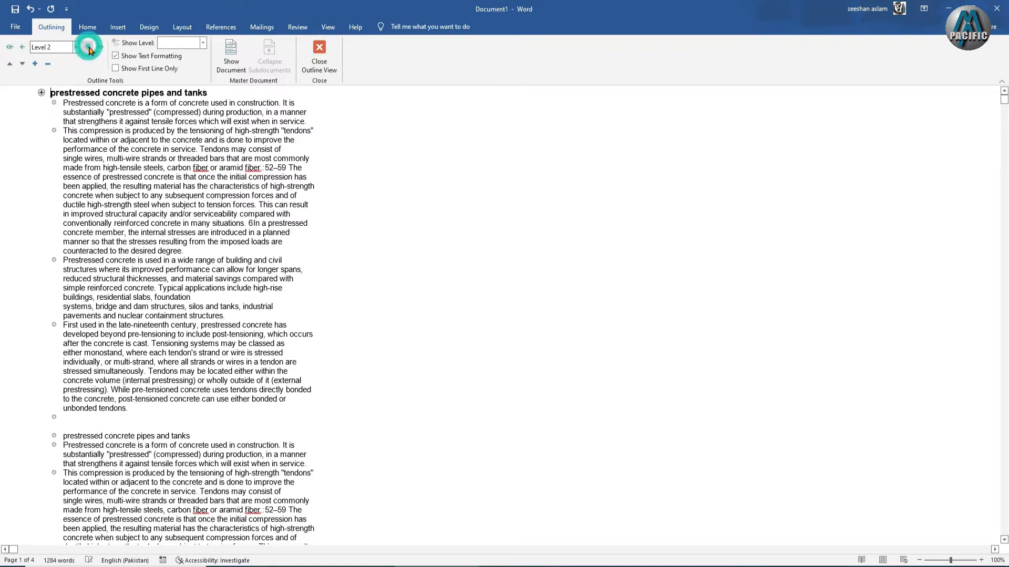
pyautogui.click(88, 48)
pyautogui.click(88, 48)
pyautogui.click(87, 48)
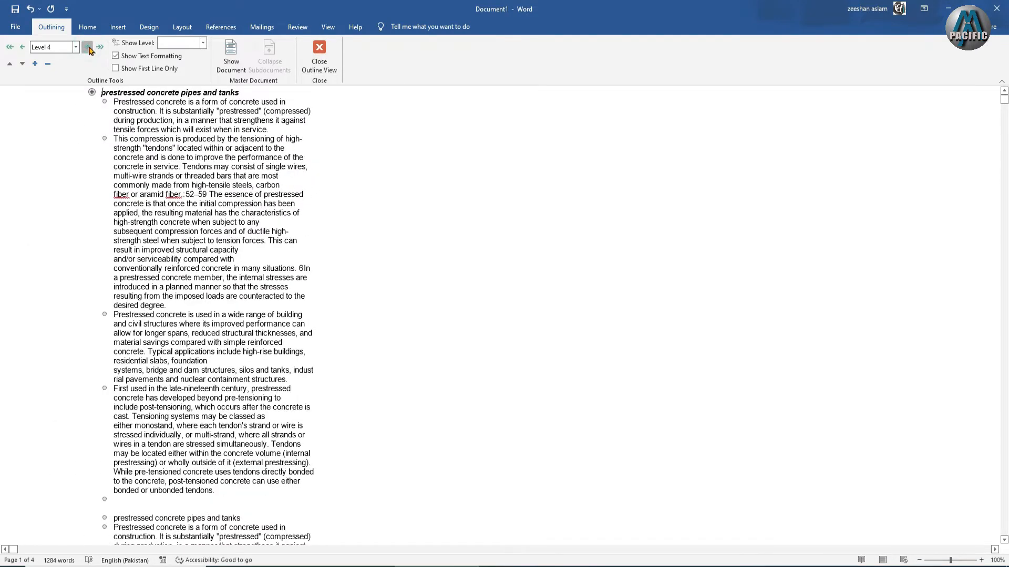
pyautogui.click(319, 55)
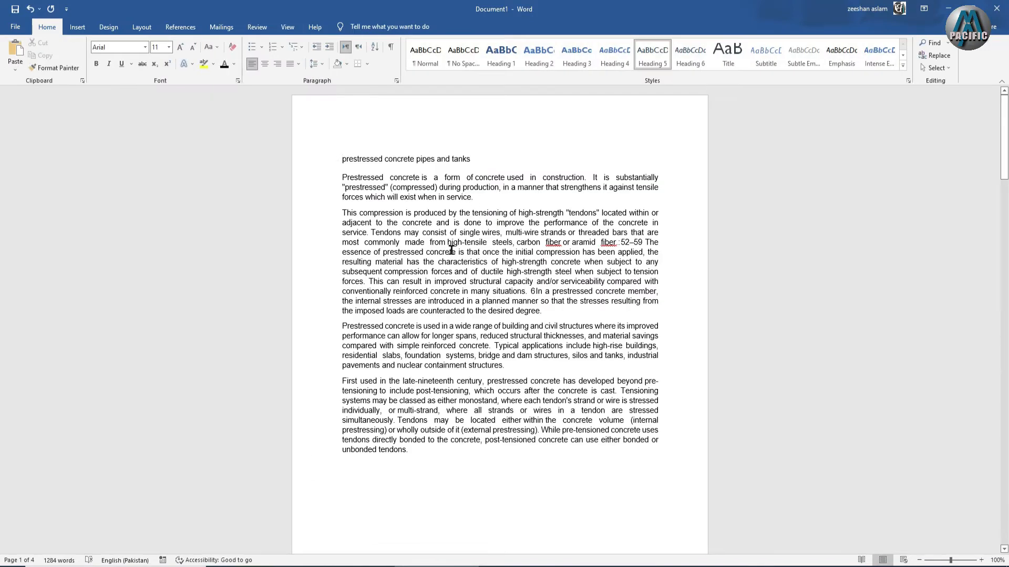
# Step: Look through the document in Draft view and return to Print Layout
pyautogui.click(288, 27)
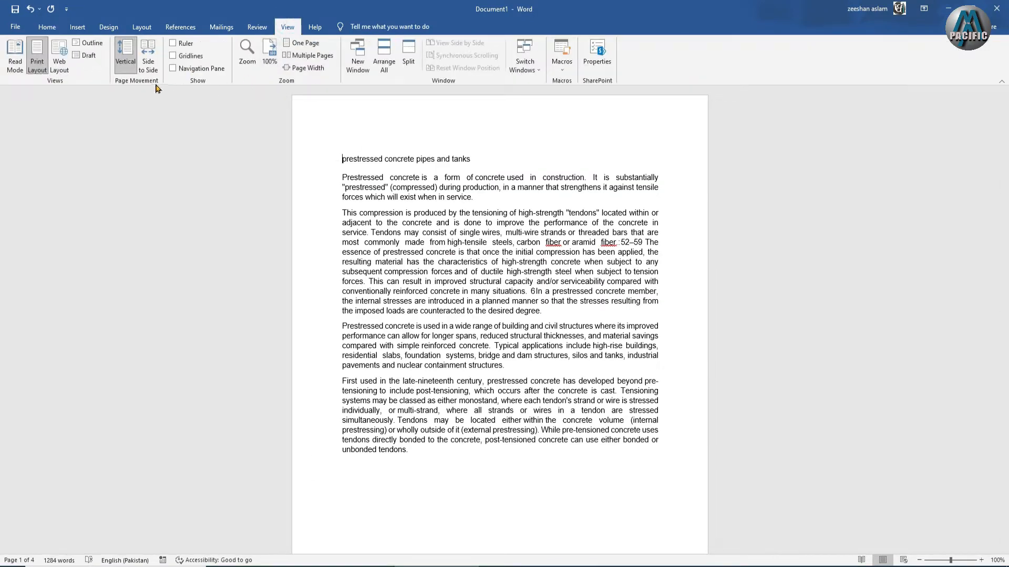
pyautogui.click(85, 55)
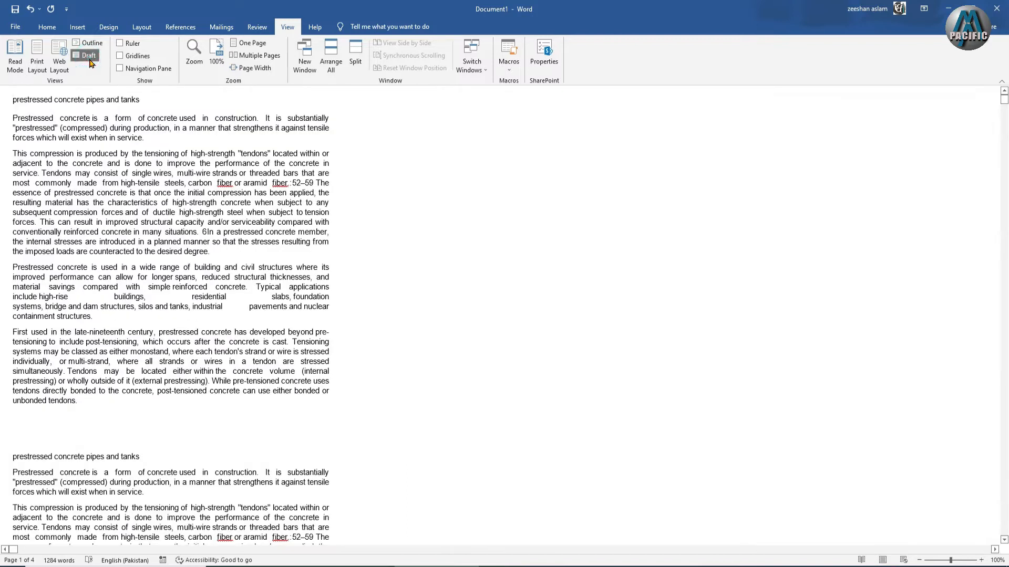
pyautogui.scroll(-7, 155, 165)
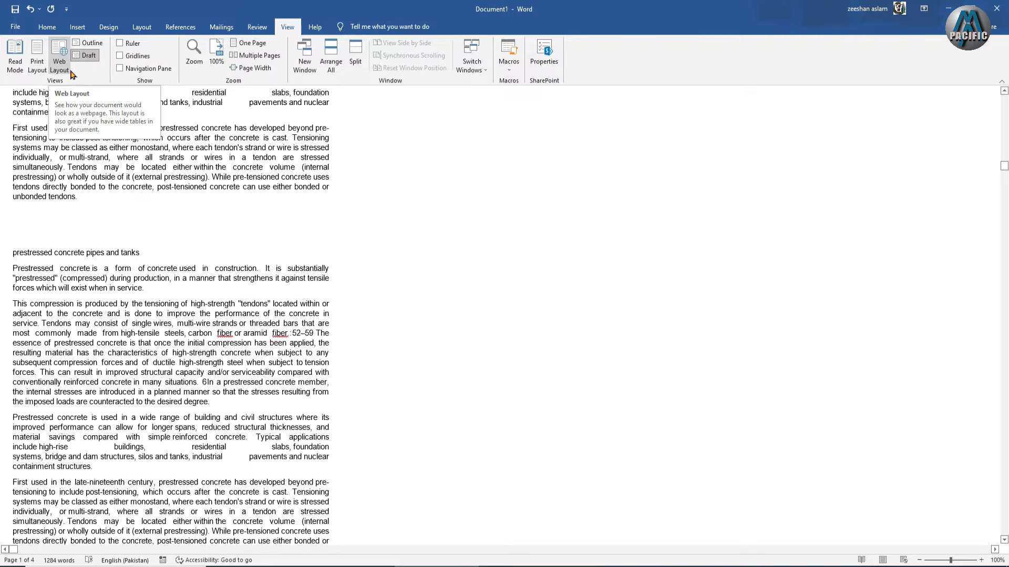
pyautogui.click(37, 68)
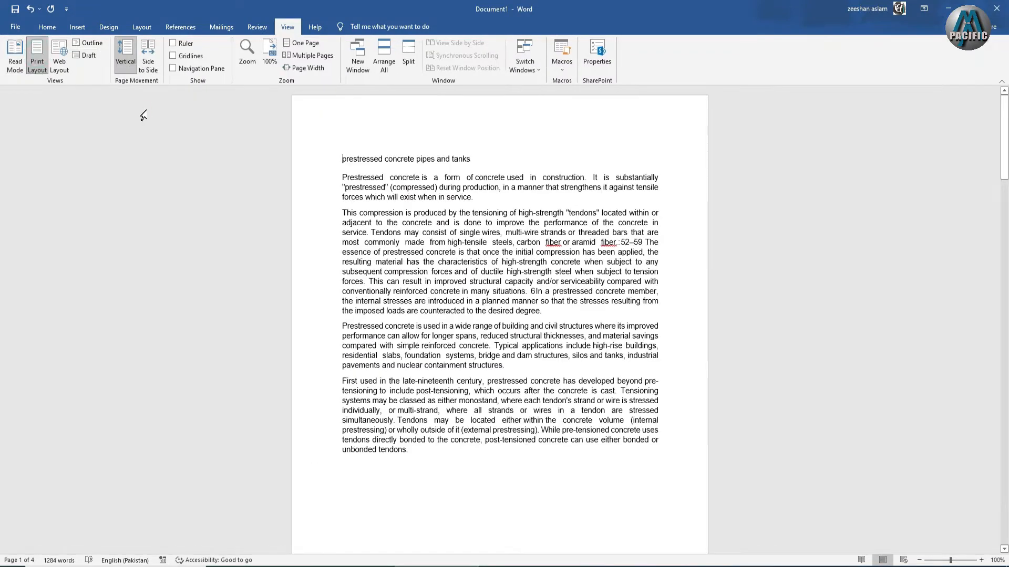
# Step: Flip through the pages with Side to Side page movement and return to Vertical page movement
pyautogui.click(149, 65)
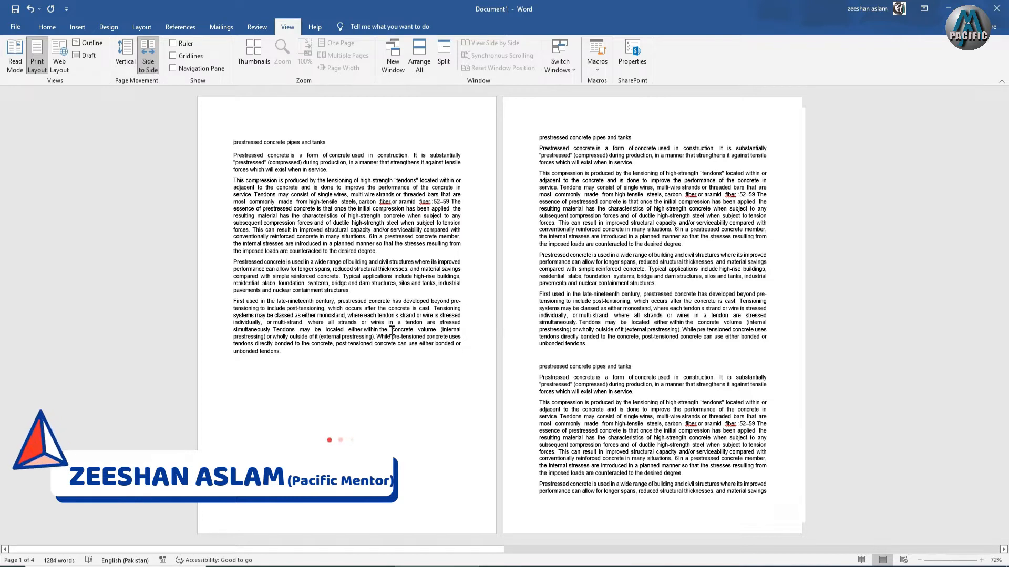
pyautogui.scroll(-1, 392, 331)
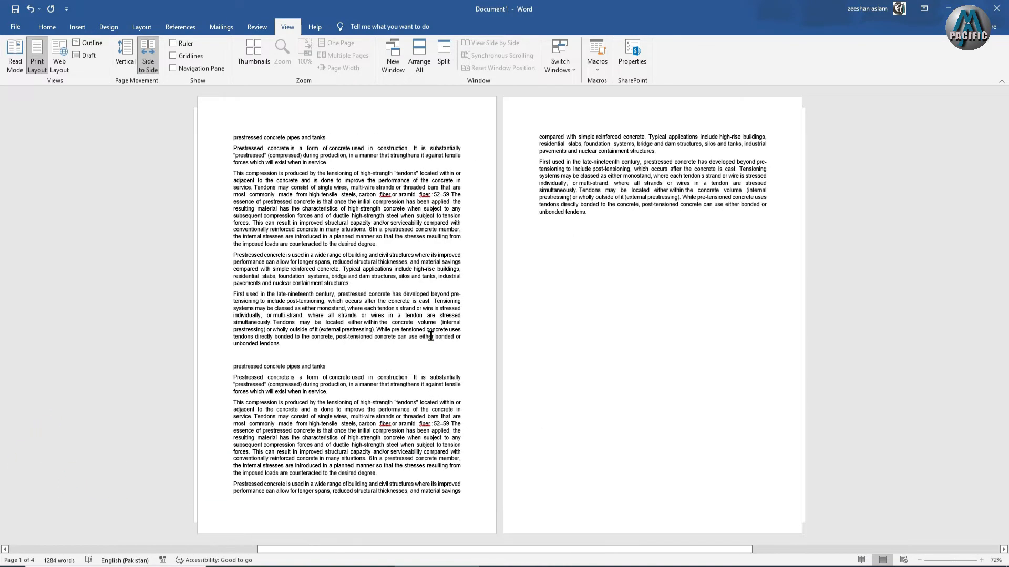
pyautogui.scroll(-1, 431, 336)
pyautogui.scroll(-1, 431, 337)
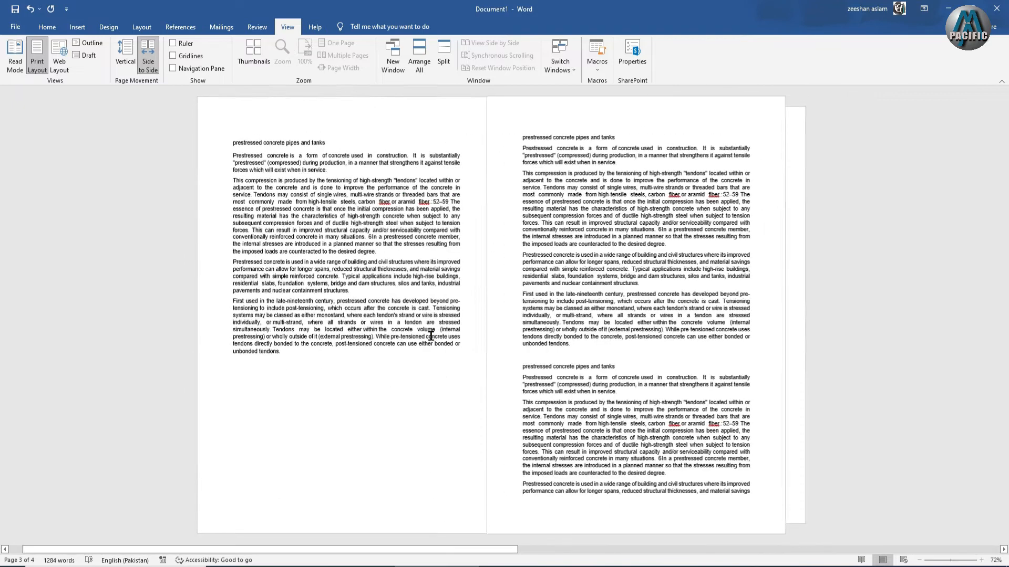
pyautogui.scroll(-1, 430, 336)
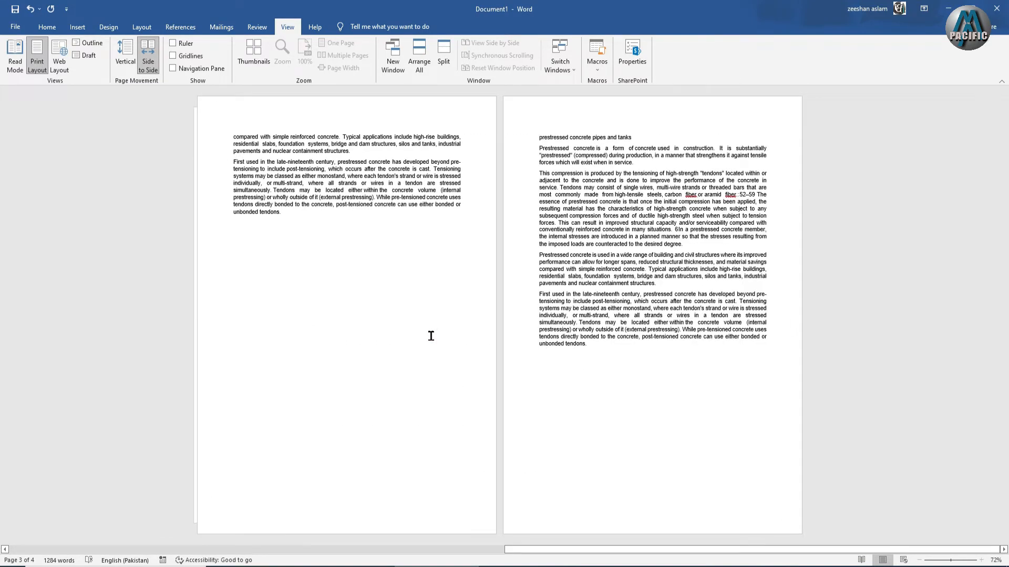
pyautogui.scroll(2, 430, 336)
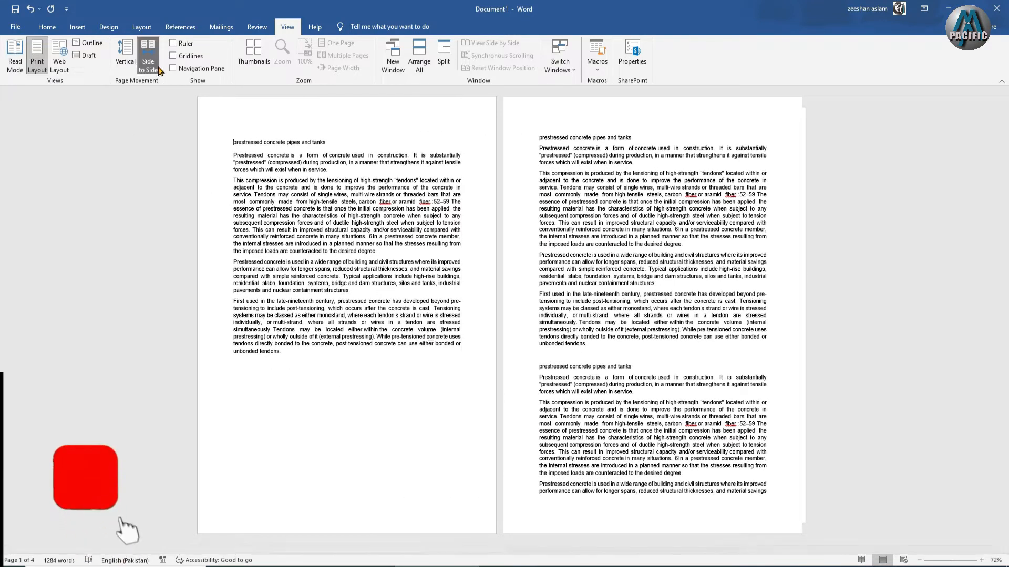
pyautogui.click(125, 55)
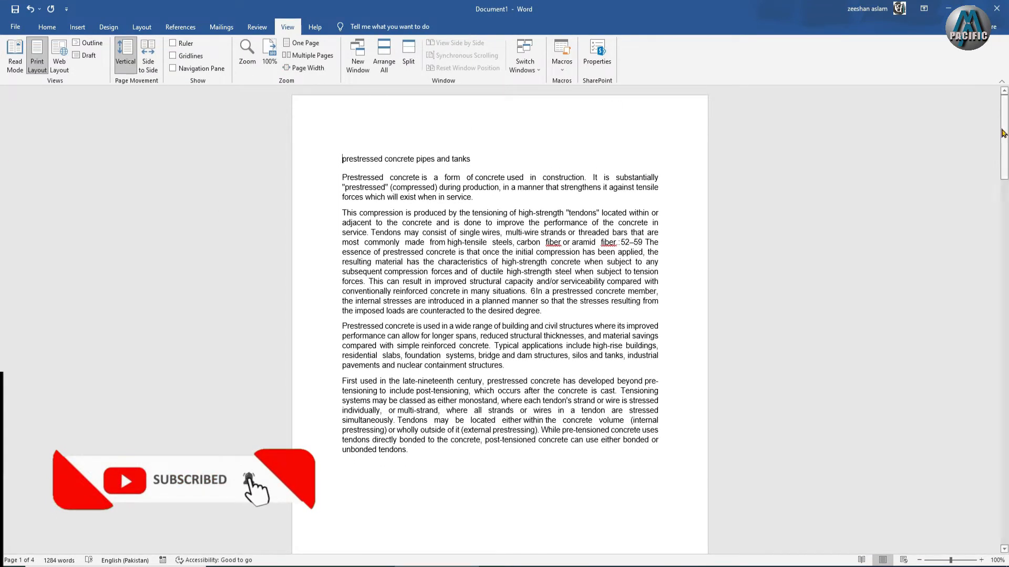
# Step: Show the ruler and the gridlines on the document page
pyautogui.click(173, 43)
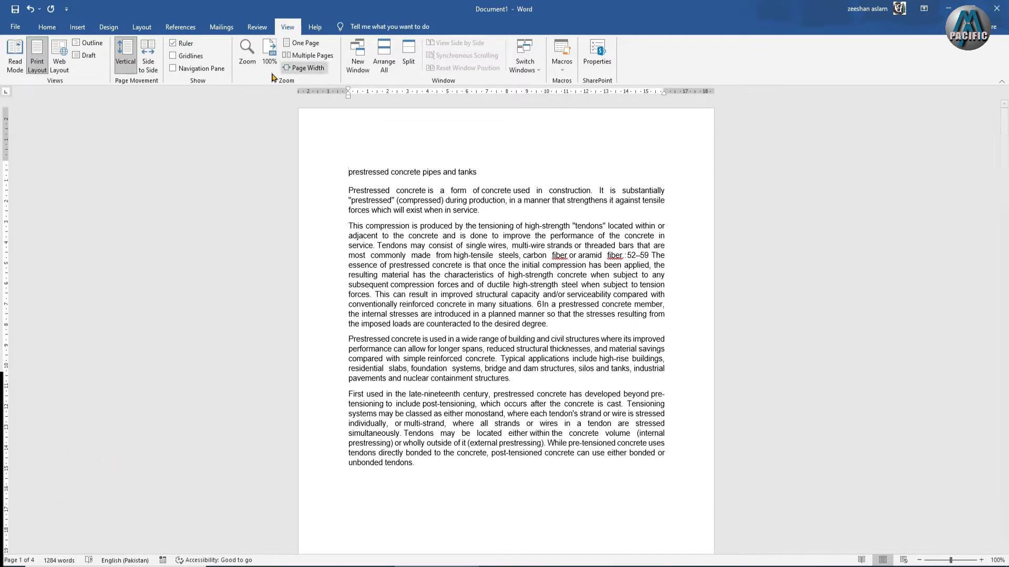
pyautogui.click(173, 43)
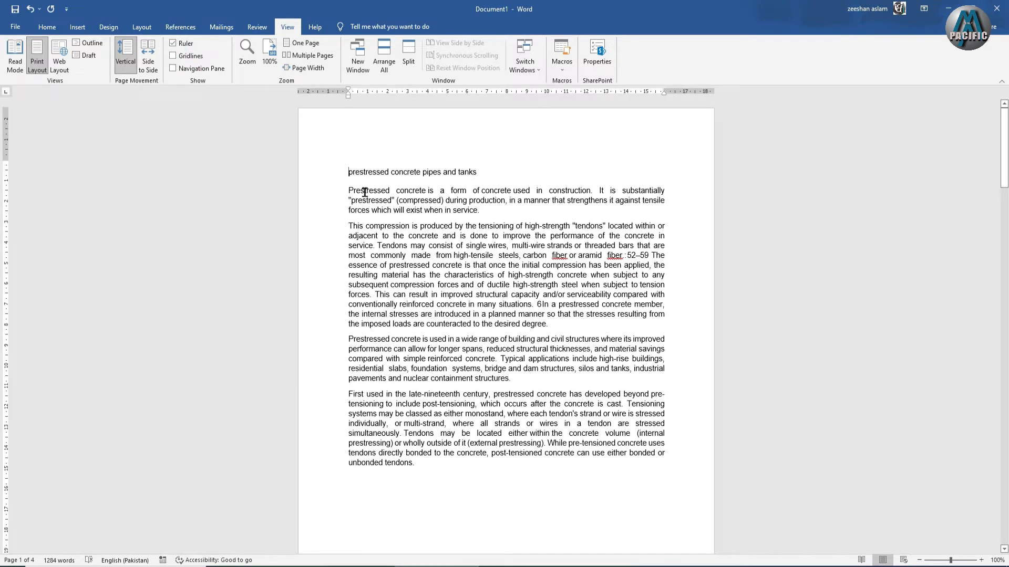
pyautogui.click(173, 55)
pyautogui.scroll(-2, 447, 247)
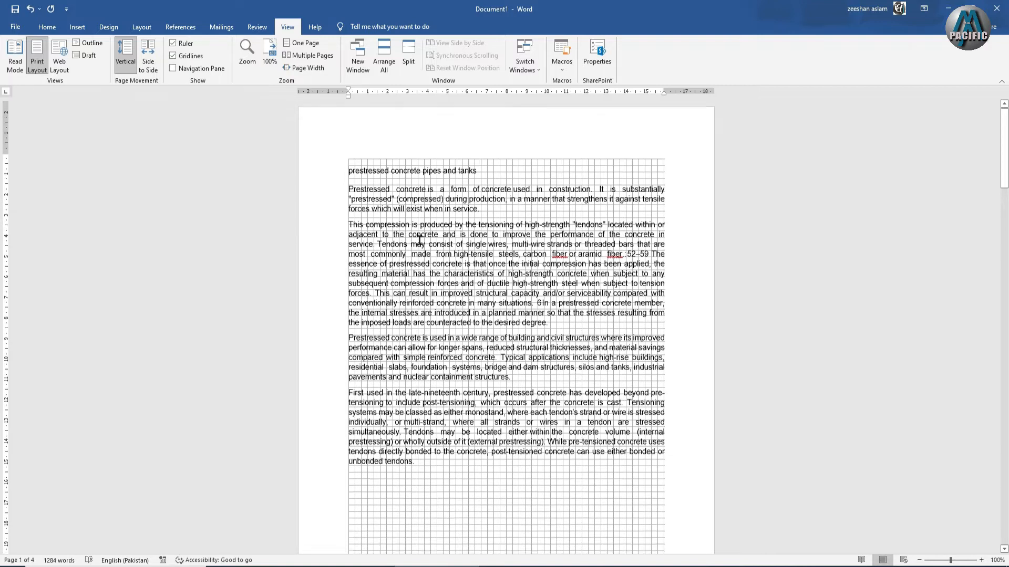
# Step: Hide the gridlines and show the Navigation pane
pyautogui.scroll(-1, 422, 246)
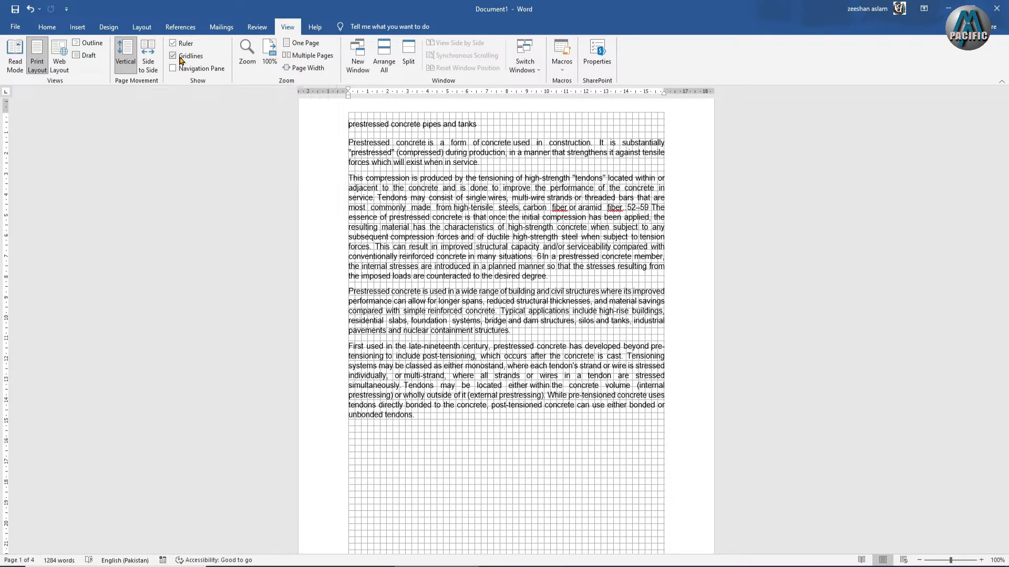
pyautogui.click(182, 57)
pyautogui.click(173, 69)
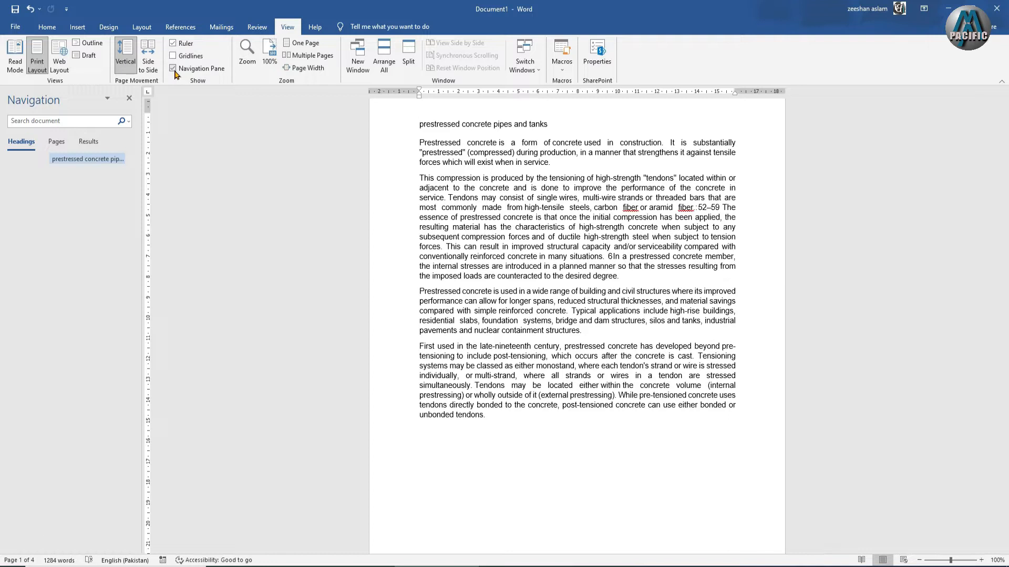
# Step: Use the Navigation pane to find graphics and tables in the document, and close the pane
pyautogui.click(129, 121)
pyautogui.click(130, 122)
pyautogui.click(129, 121)
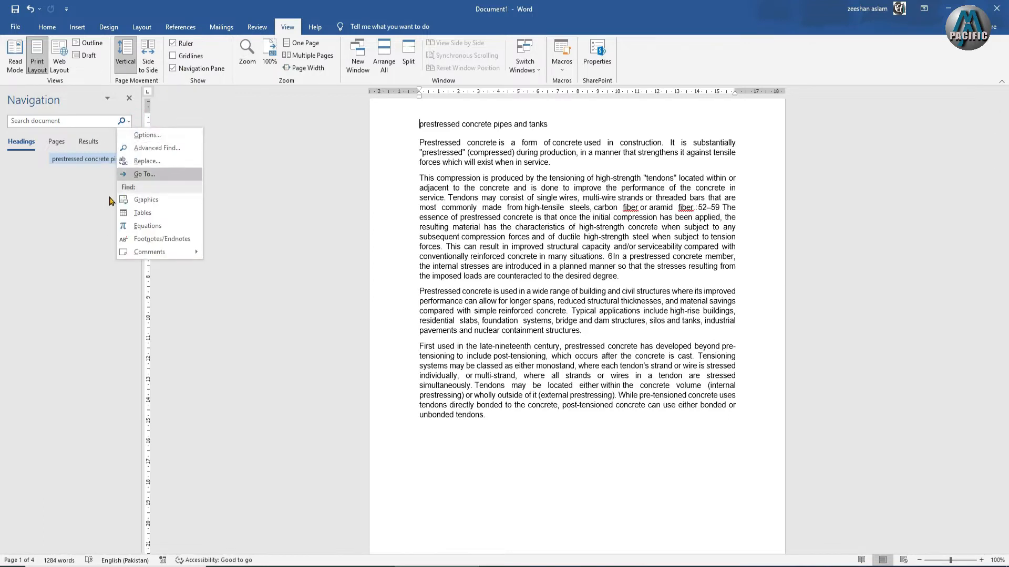
pyautogui.click(159, 200)
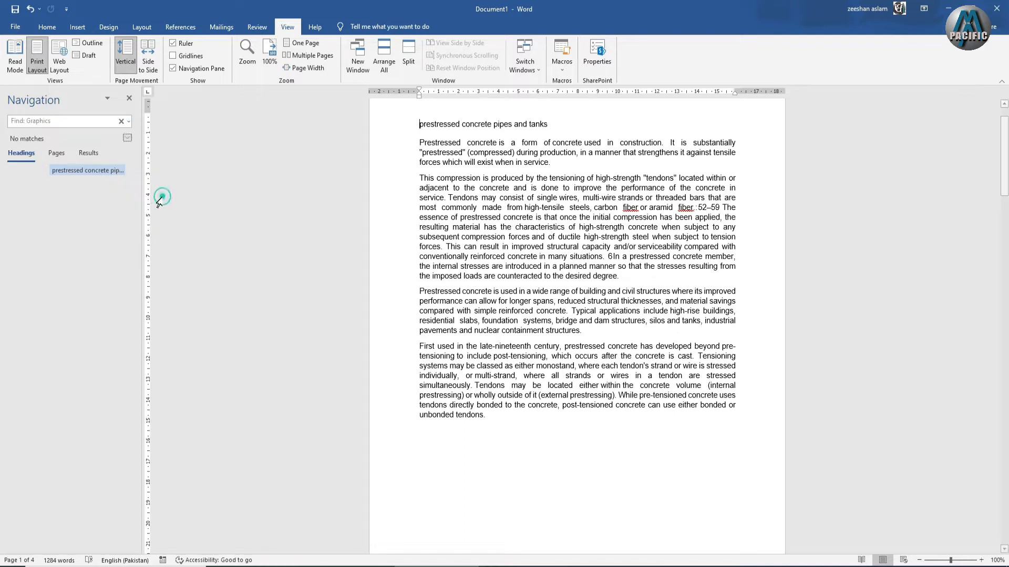
pyautogui.click(124, 122)
pyautogui.click(128, 121)
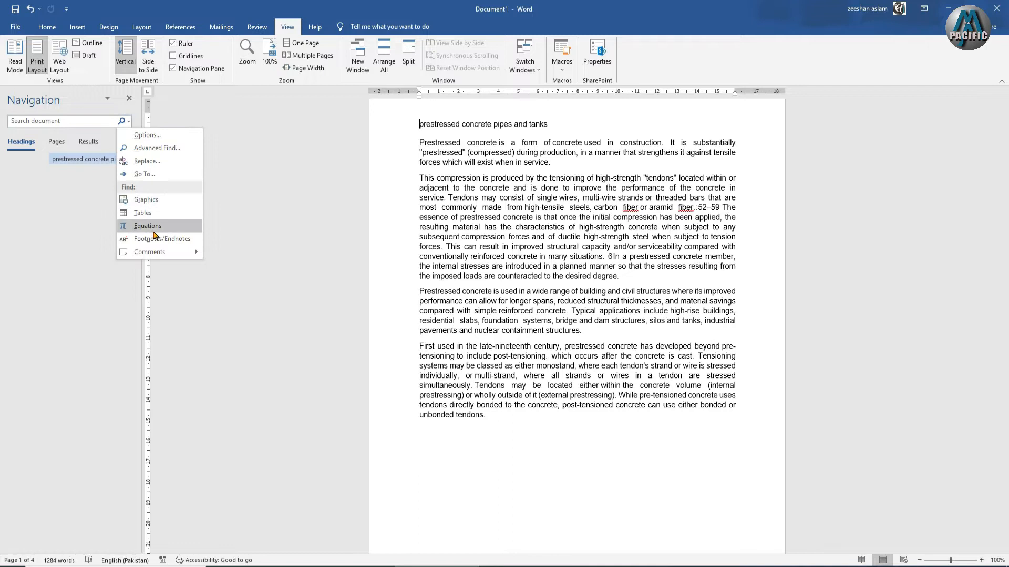
pyautogui.click(142, 213)
pyautogui.click(128, 121)
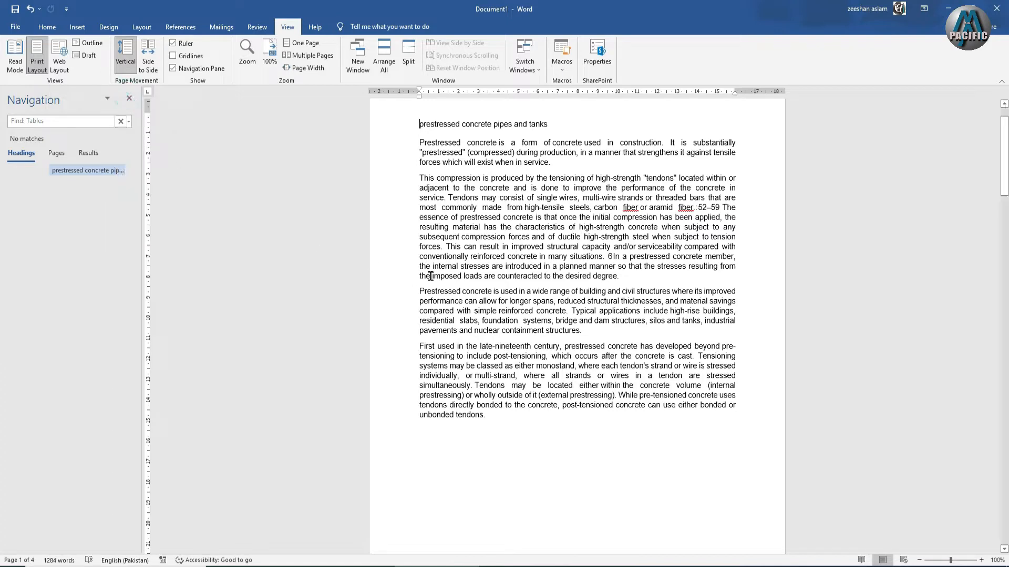
pyautogui.click(129, 99)
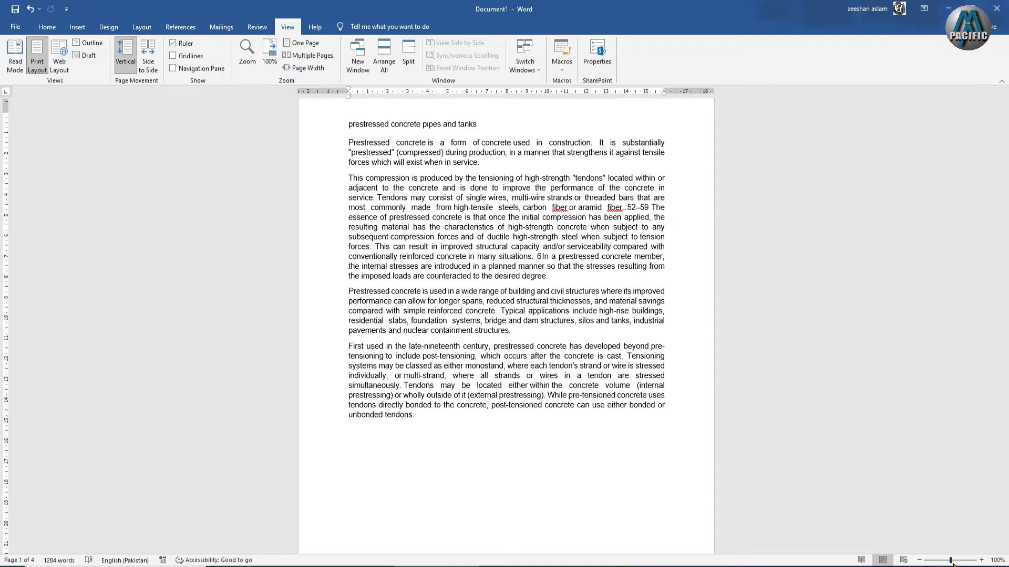
# Step: Zoom in to 212%, reset to 100%, and compare the One Page, Multiple Pages and Page Width zoom options
pyautogui.scroll(11, 603, 358)
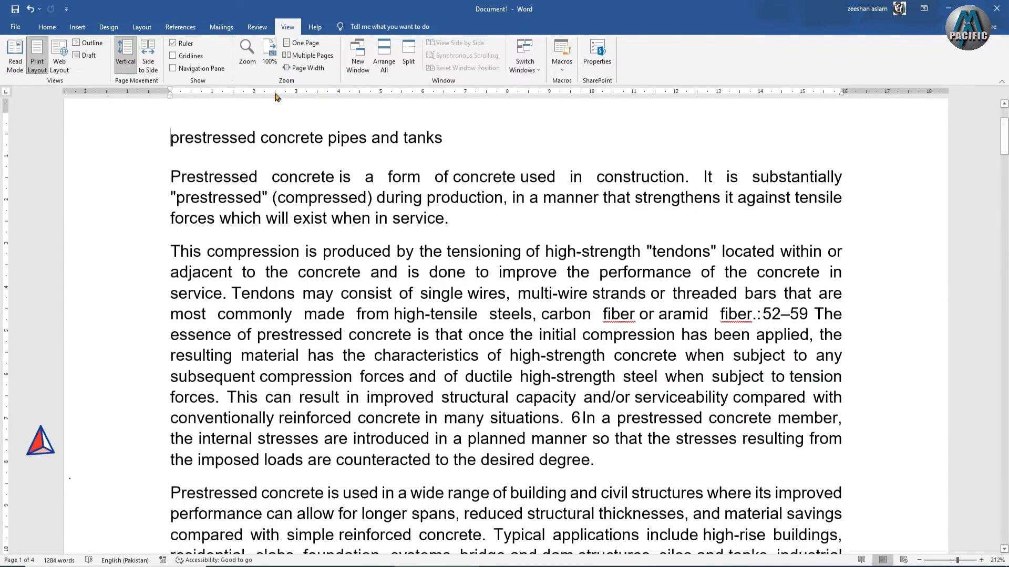
pyautogui.click(270, 55)
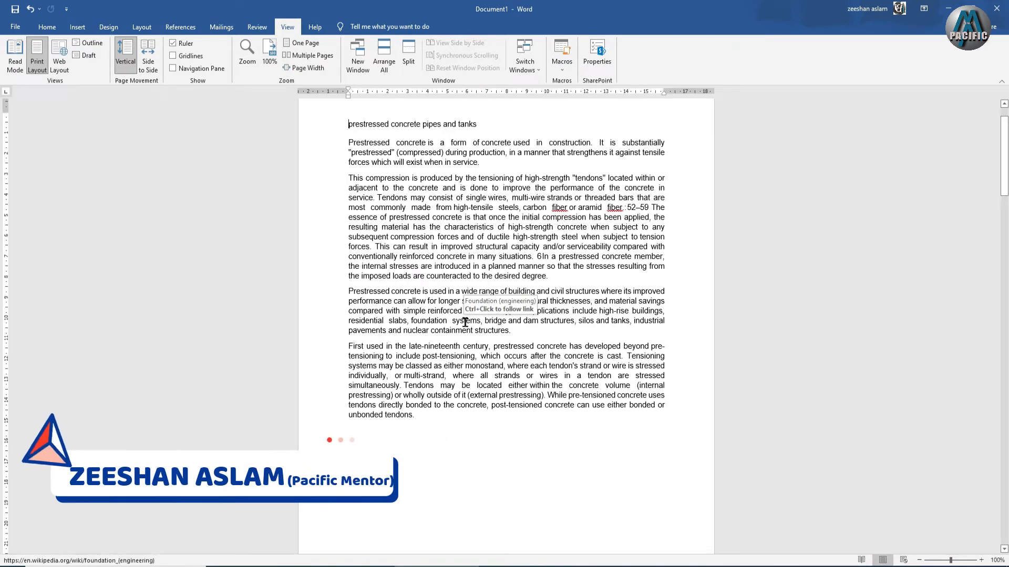
pyautogui.click(310, 47)
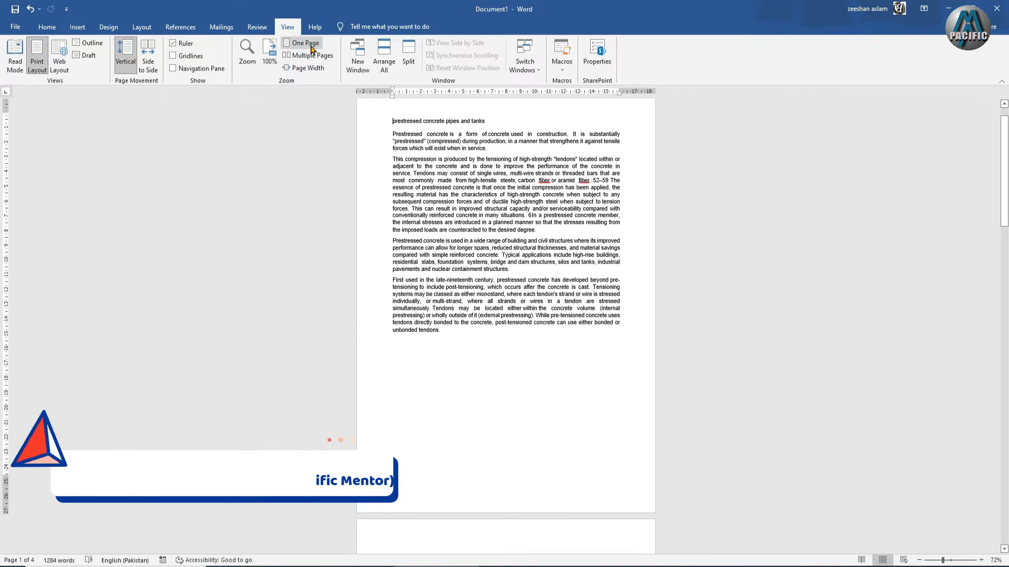
pyautogui.click(313, 58)
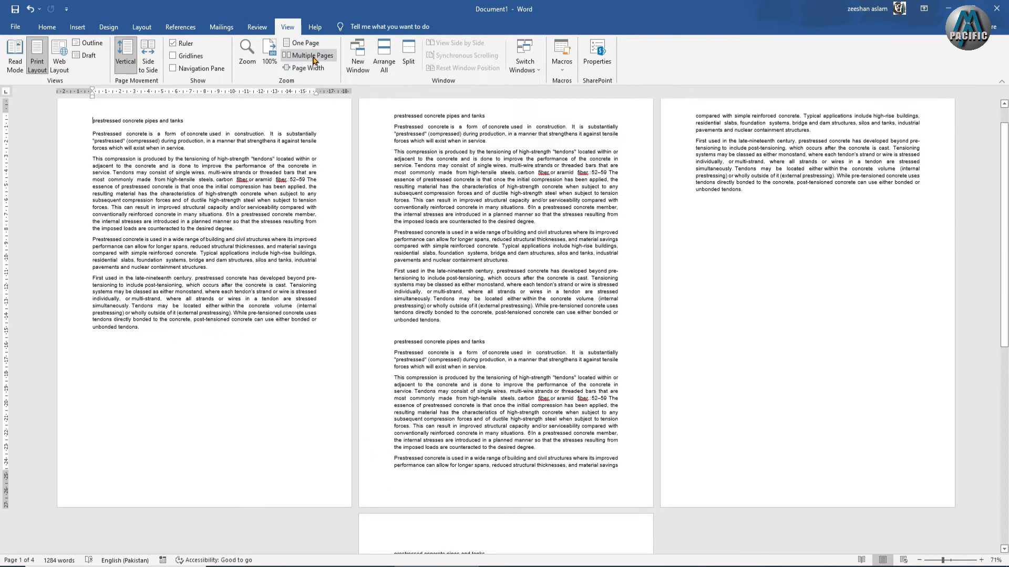
pyautogui.click(312, 69)
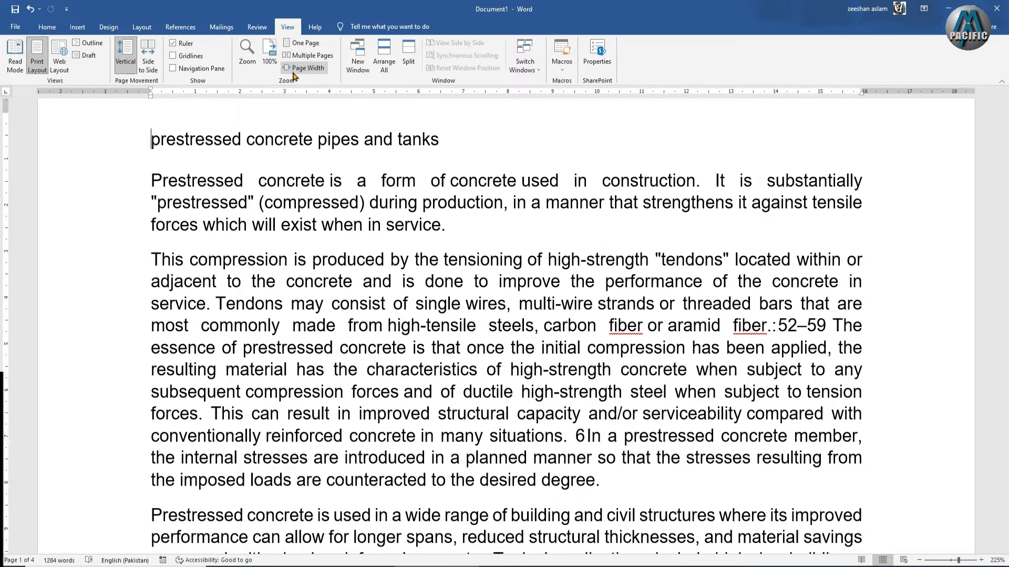
# Step: Return from page-width zoom to a single-page display and set the zoom to 100%
pyautogui.click(269, 52)
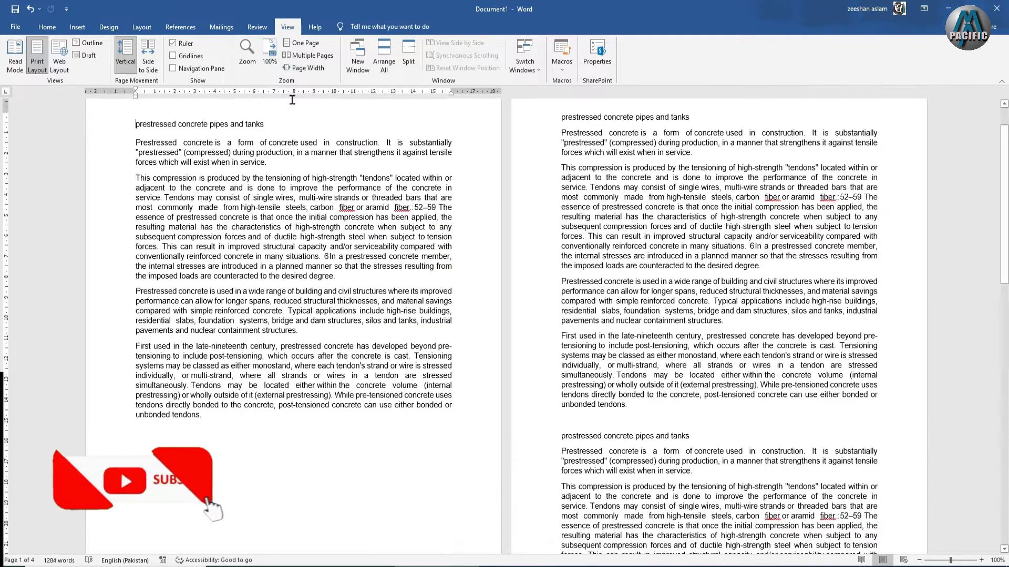
pyautogui.click(300, 43)
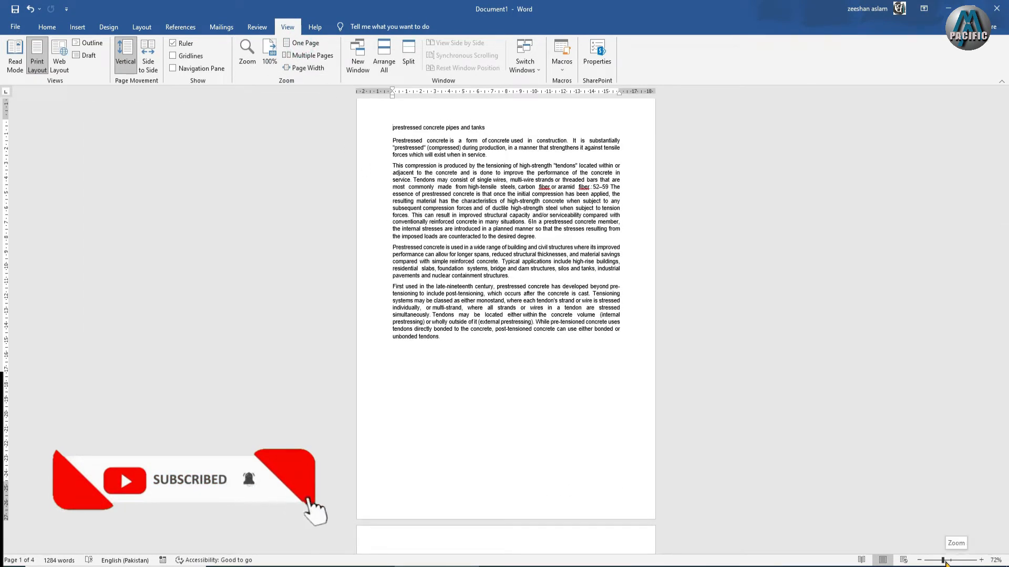
pyautogui.moveTo(944, 560); pyautogui.dragTo(950, 561)
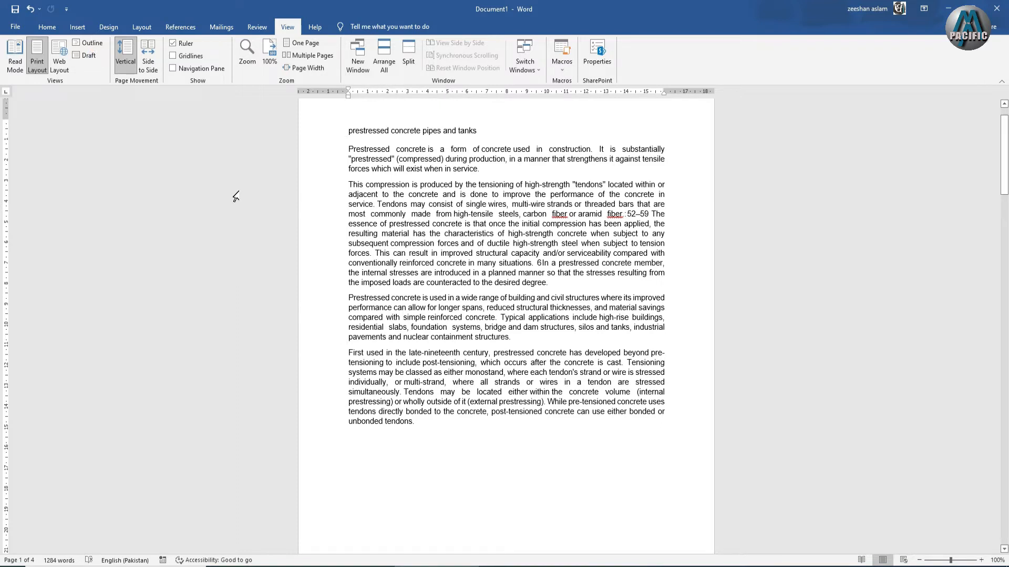
# Step: Create and close a blank document, and open and close a second window of the sample document
pyautogui.hotkey('ctrl', 'n')
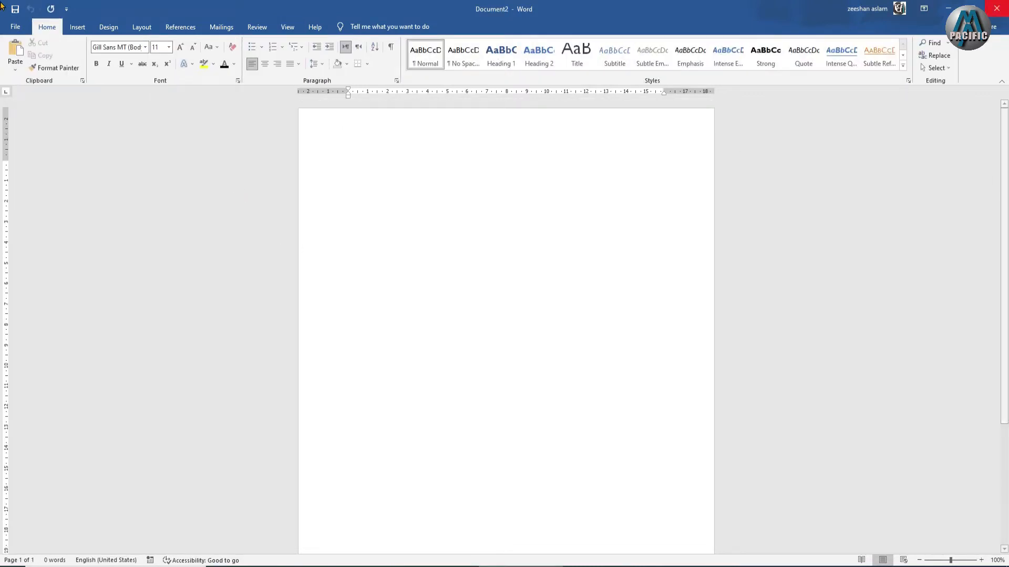
pyautogui.click(996, 8)
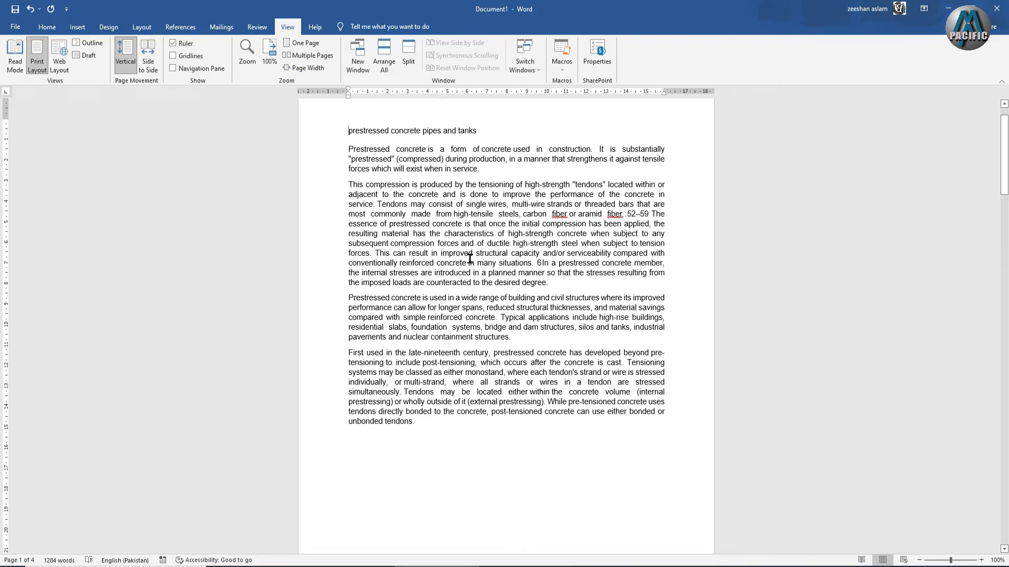
pyautogui.click(361, 62)
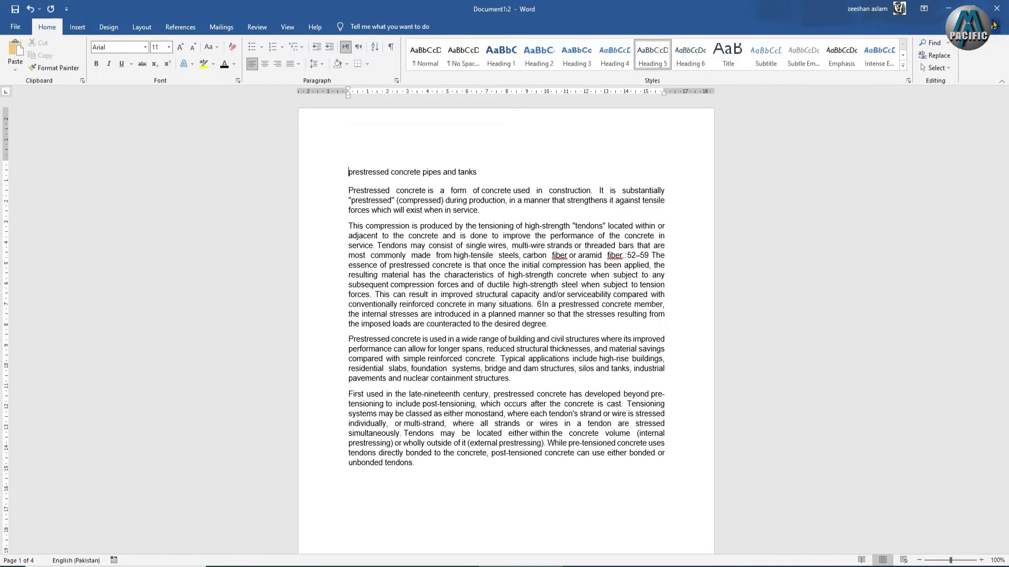
pyautogui.click(947, 9)
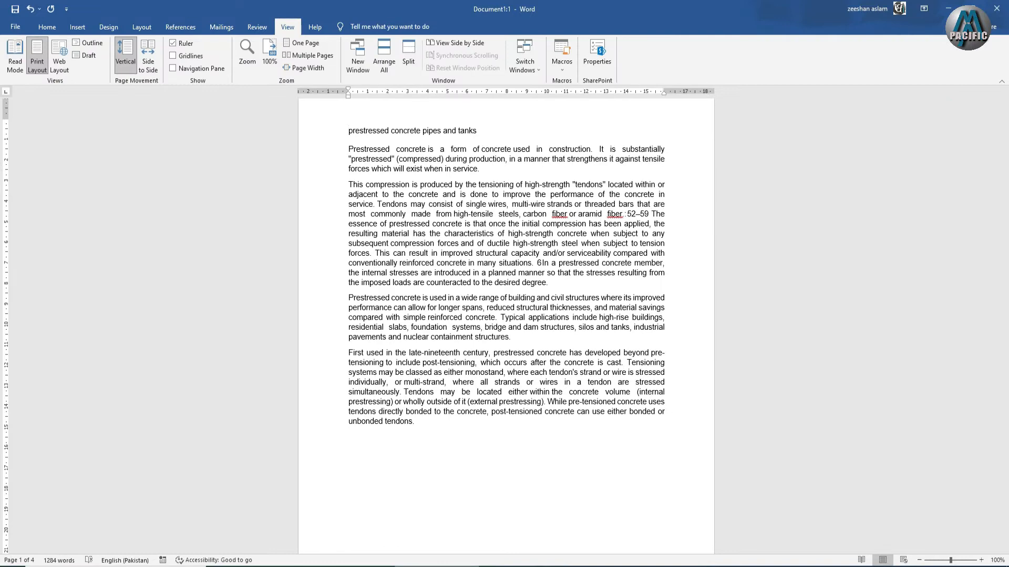
pyautogui.click(948, 8)
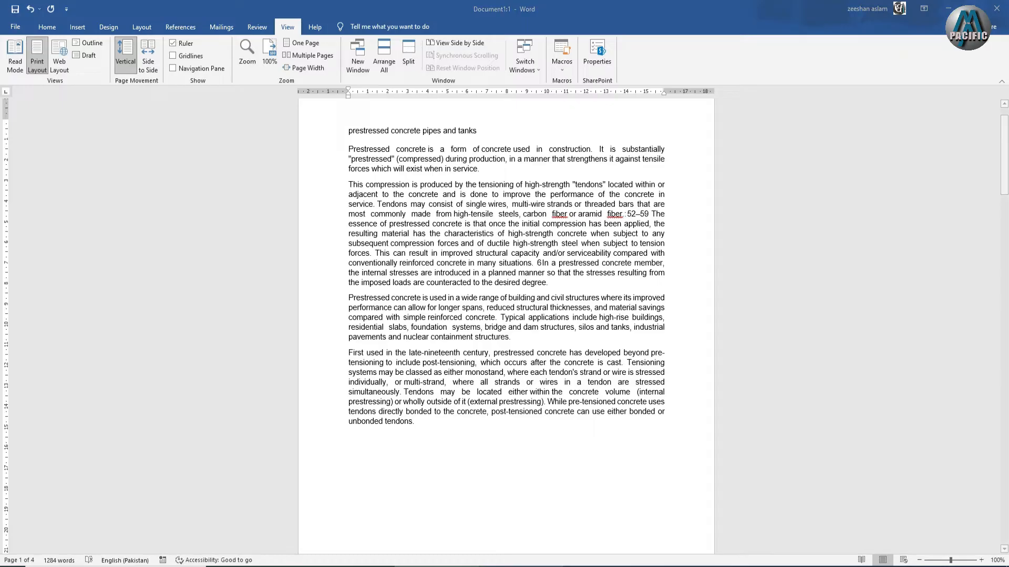
pyautogui.click(996, 8)
# Step: Open a second window of the sample document and arrange both windows stacked from the original one
pyautogui.click(358, 55)
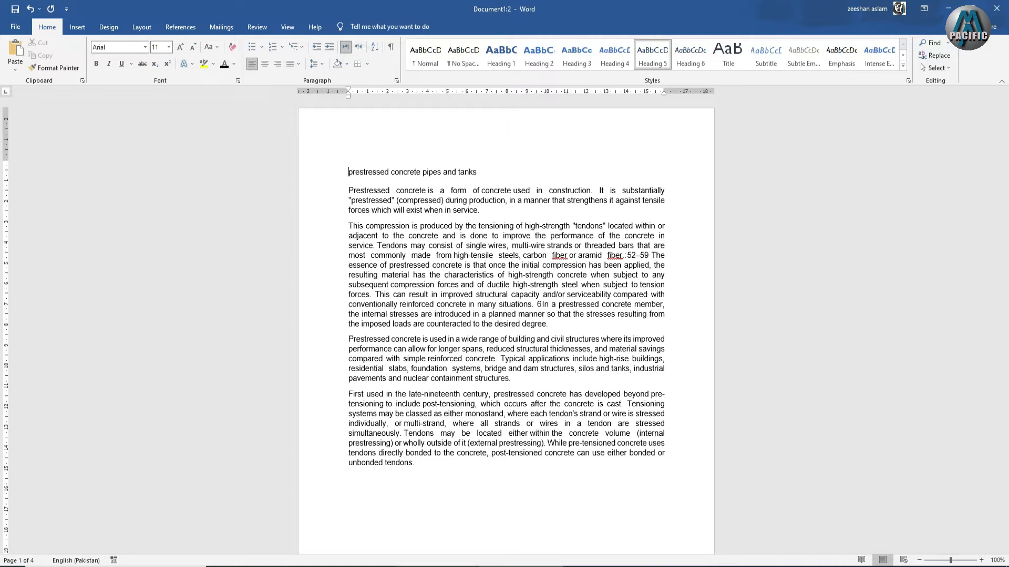
pyautogui.click(456, 564)
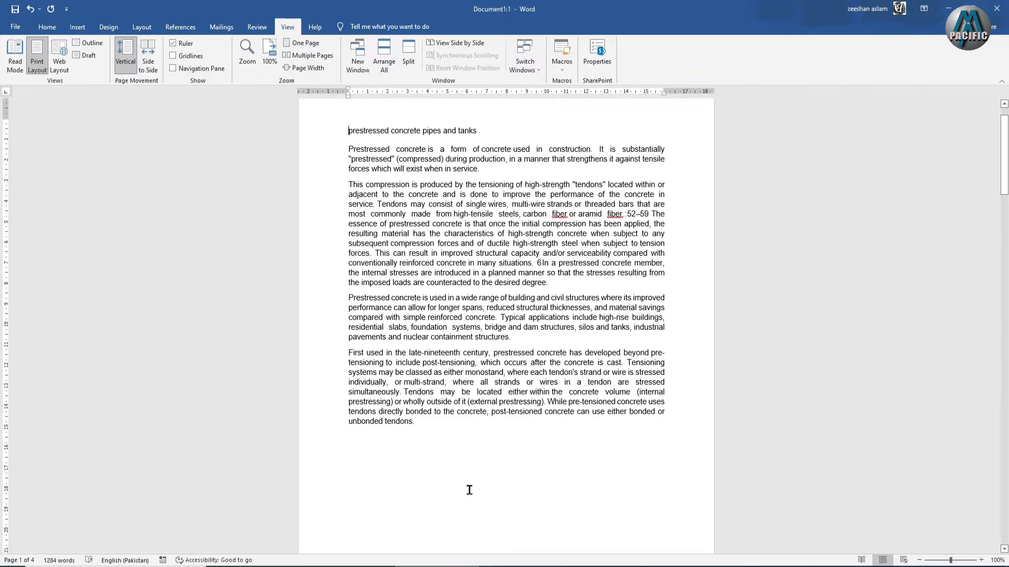
pyautogui.click(383, 60)
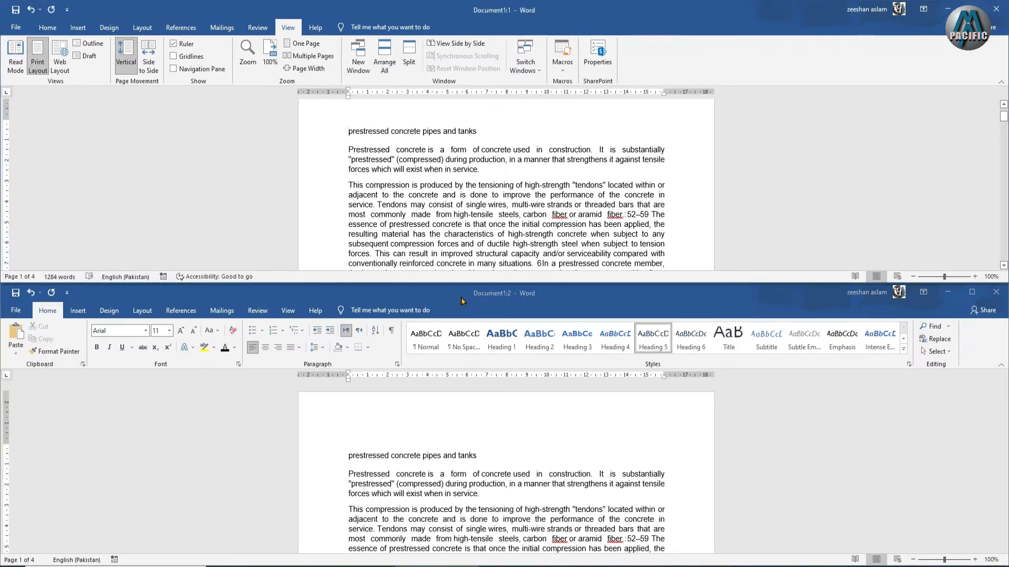
# Step: Look through the text in both stacked windows independently and close the second window
pyautogui.scroll(-2, 486, 179)
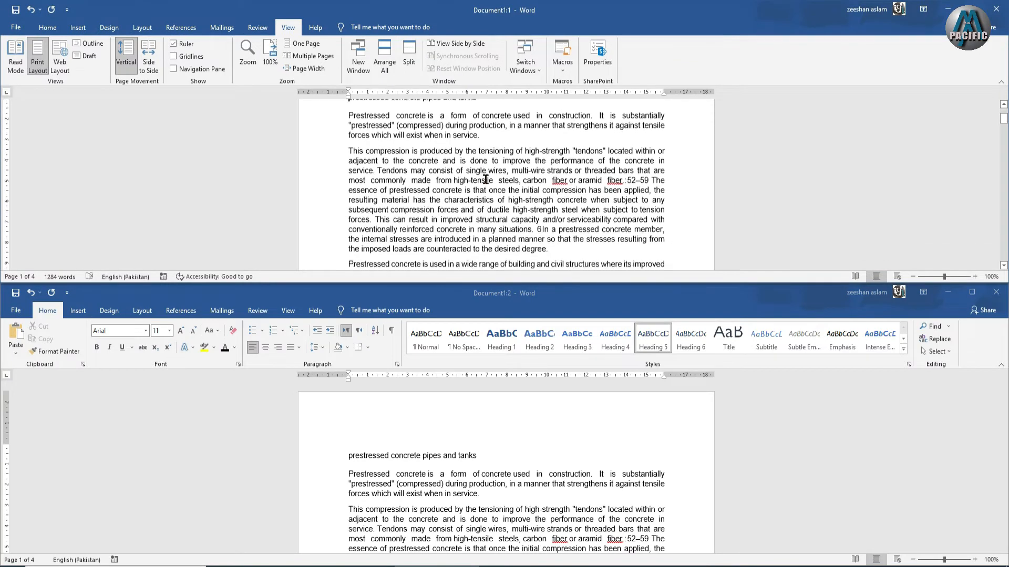
pyautogui.scroll(-1, 537, 493)
pyautogui.scroll(-3, 537, 493)
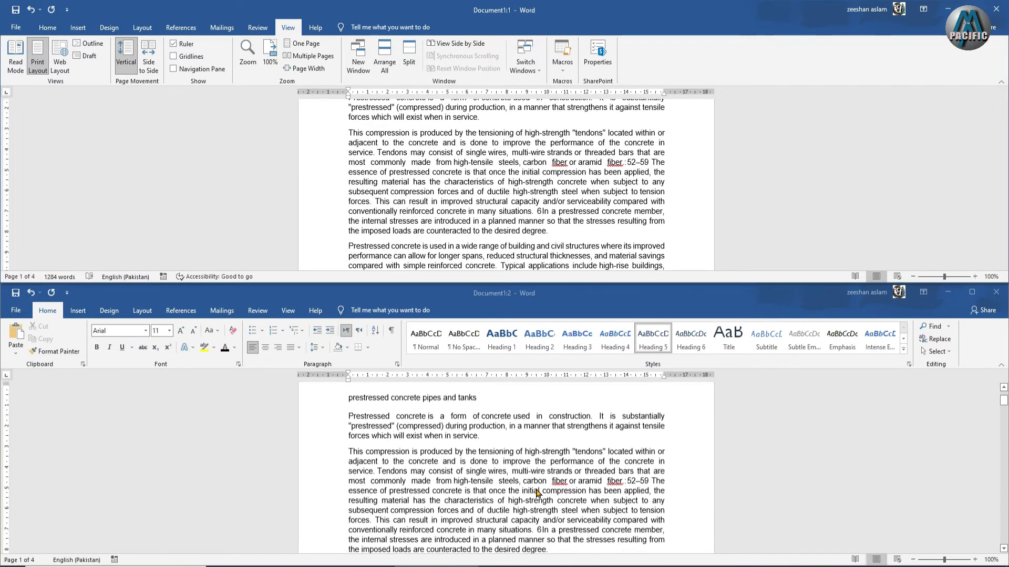
pyautogui.scroll(-1, 537, 492)
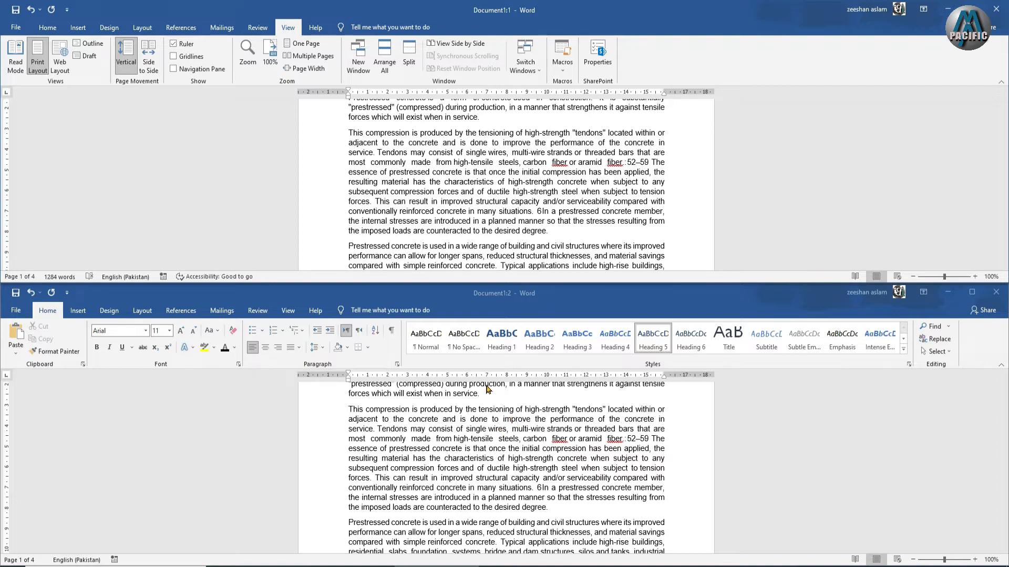
pyautogui.click(388, 71)
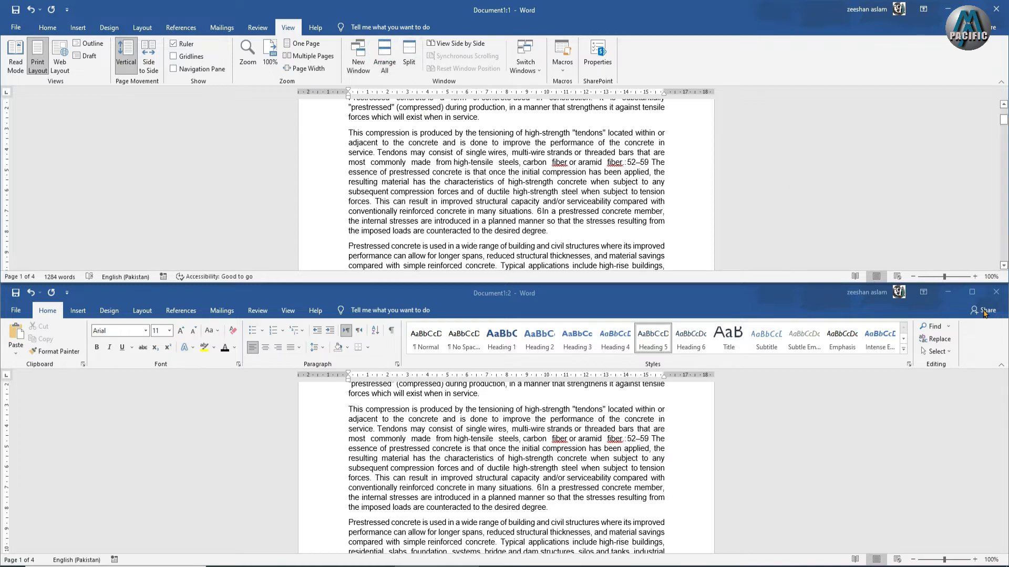
pyautogui.click(996, 292)
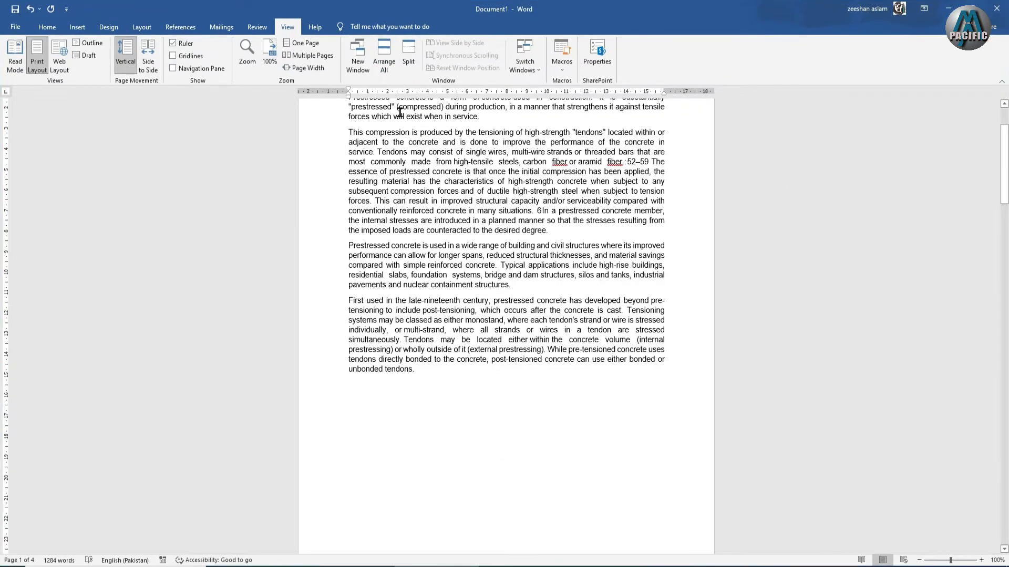
# Step: Split the document window, look through the text in the panes, and remove the split
pyautogui.click(408, 58)
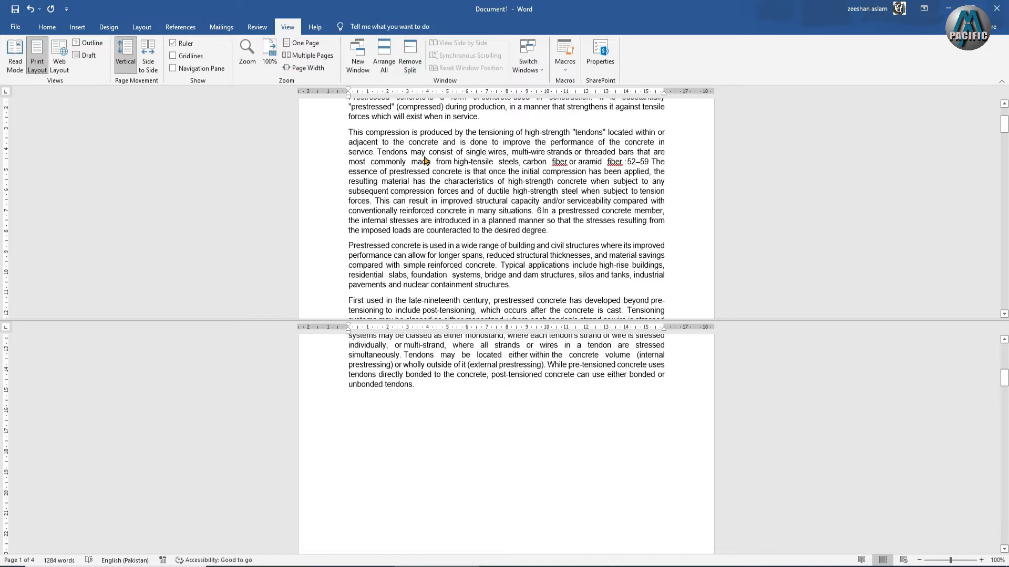
pyautogui.scroll(-1, 421, 403)
pyautogui.scroll(2, 422, 403)
pyautogui.scroll(3, 422, 403)
pyautogui.scroll(1, 497, 197)
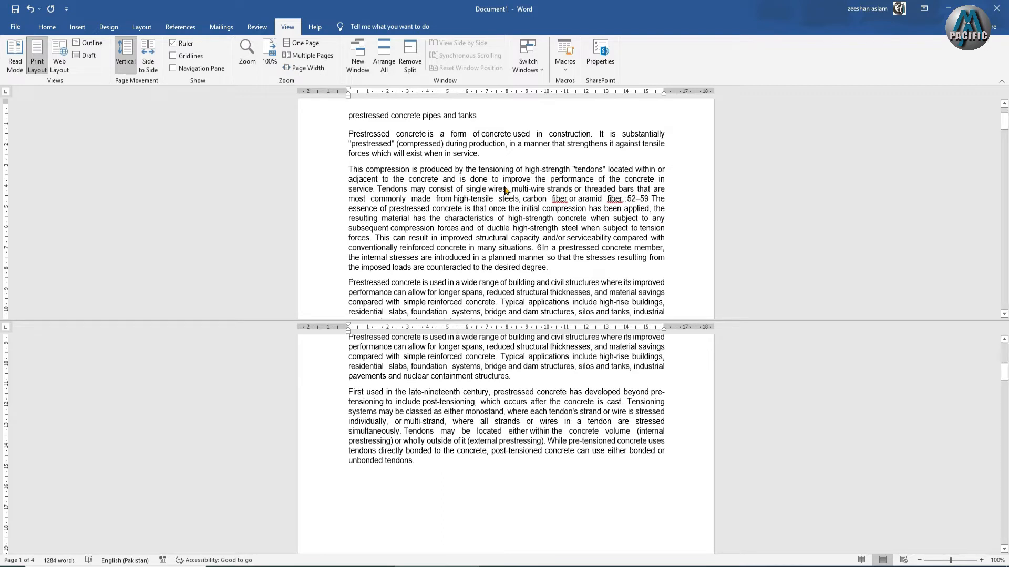
pyautogui.click(410, 57)
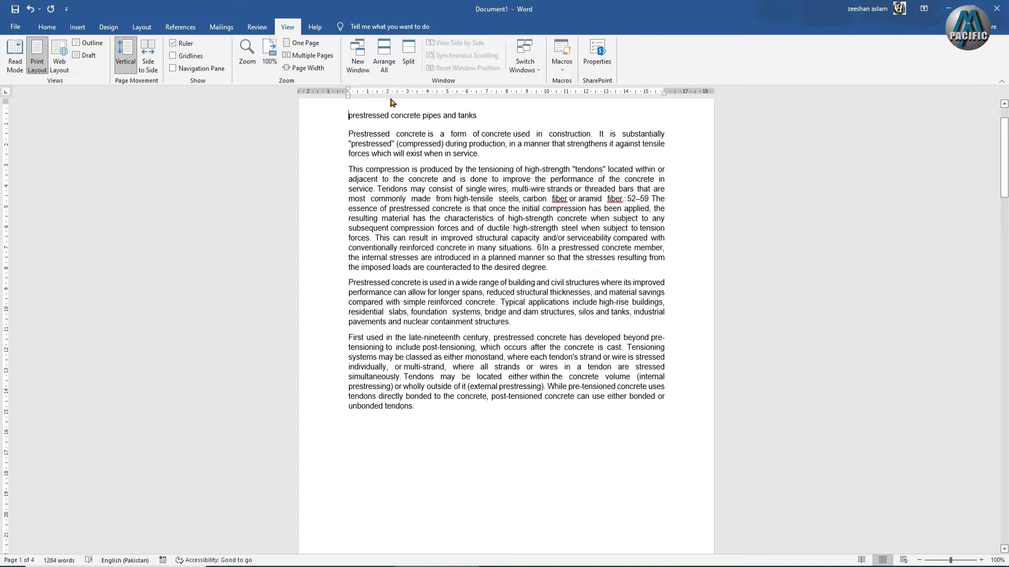
# Step: Open another window of the sample document and view both windows side by side from the original one
pyautogui.click(355, 72)
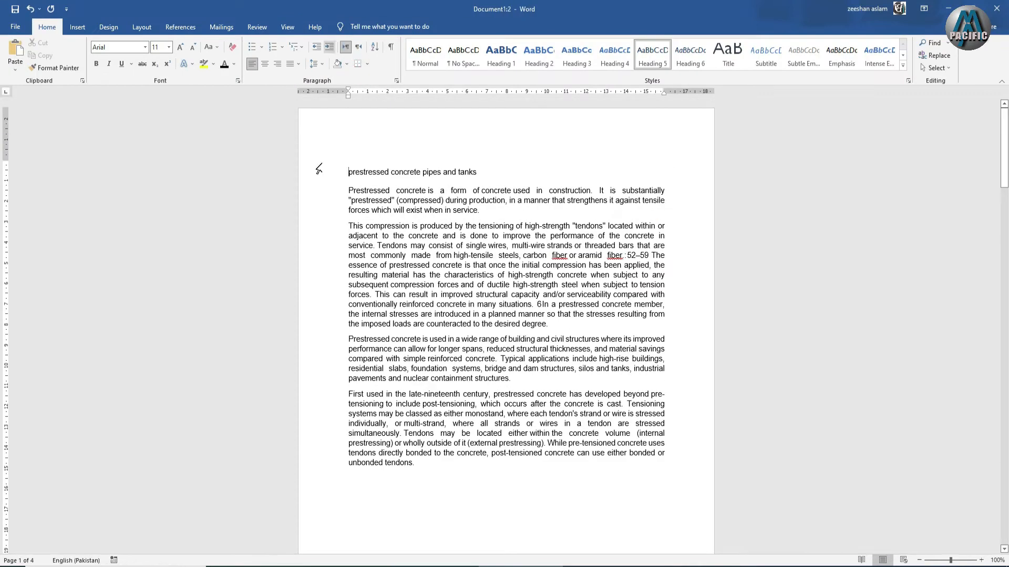
pyautogui.hotkey('alt', 'Tab')
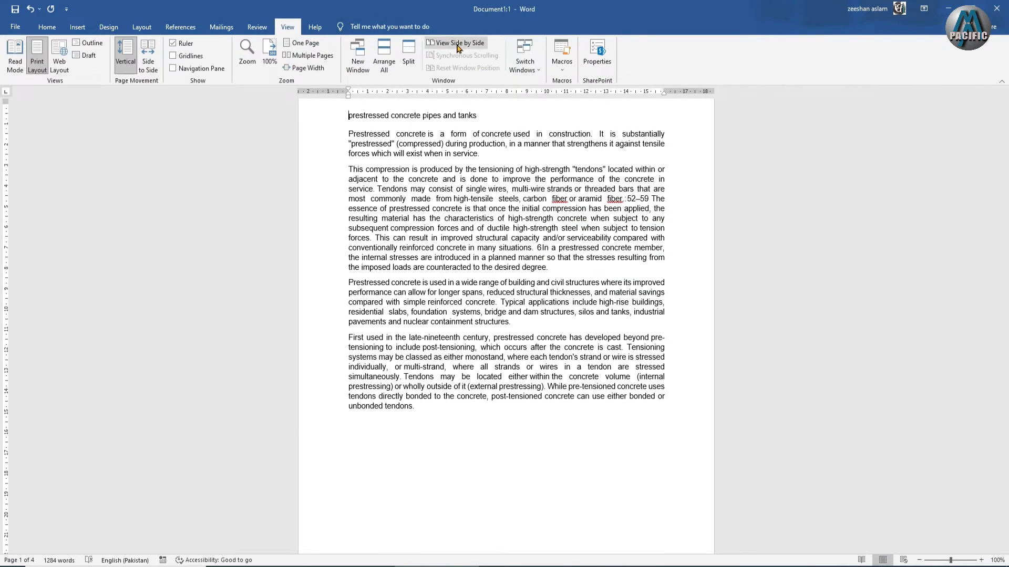
pyautogui.click(384, 73)
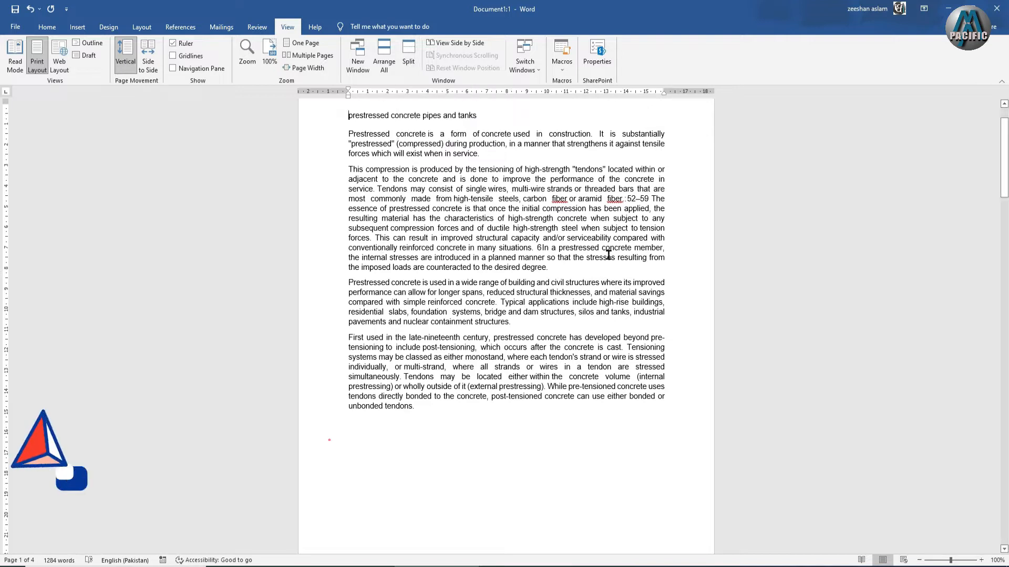
pyautogui.click(462, 46)
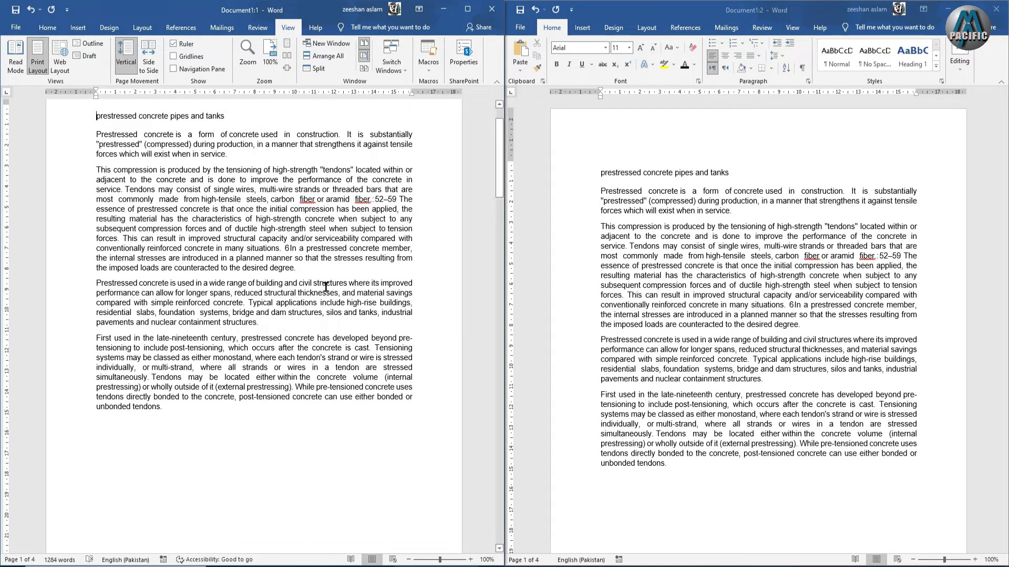
# Step: Close the second window, open a new window of the document, and view both side by side from the original one
pyautogui.click(996, 10)
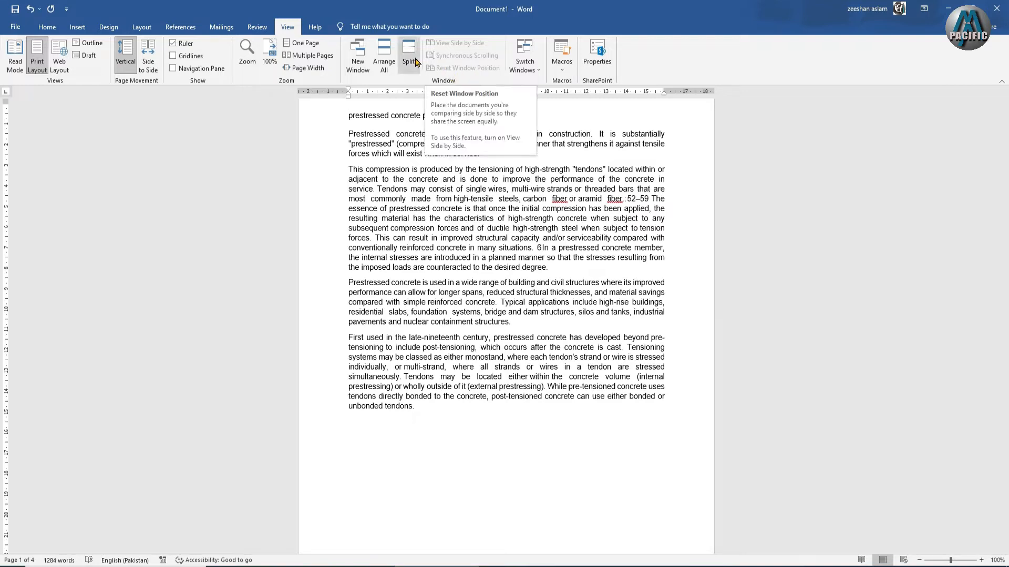
pyautogui.click(357, 54)
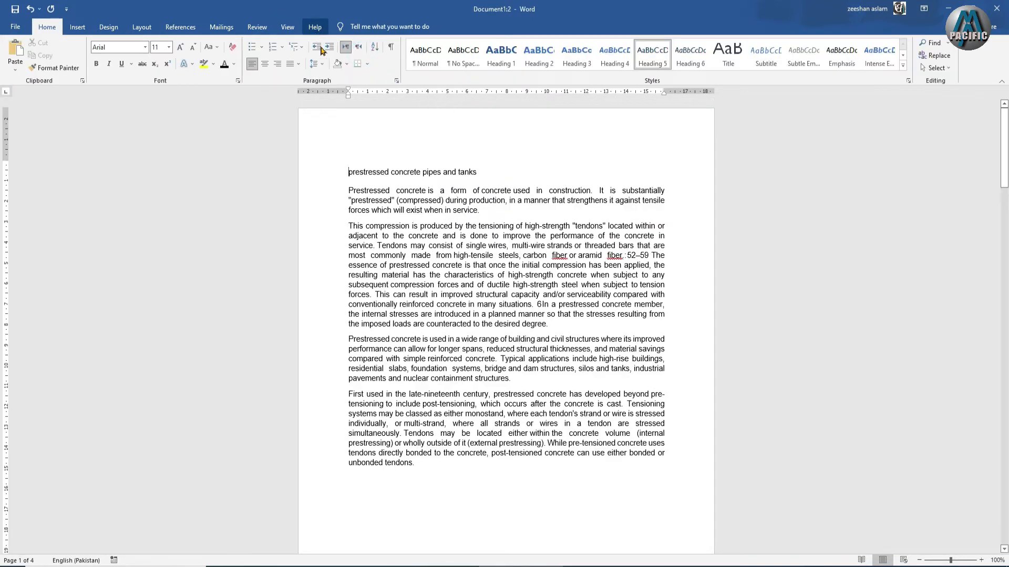
pyautogui.click(437, 566)
pyautogui.click(460, 42)
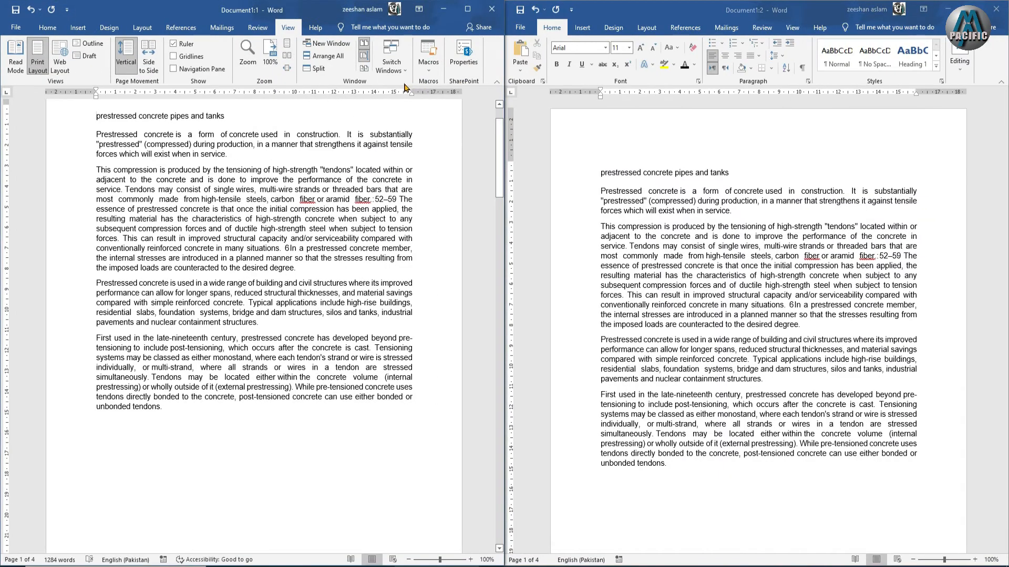
# Step: Reset the positions of the side-by-side windows, toggle synchronous scrolling, and end side-by-side viewing
pyautogui.click(392, 67)
pyautogui.click(393, 68)
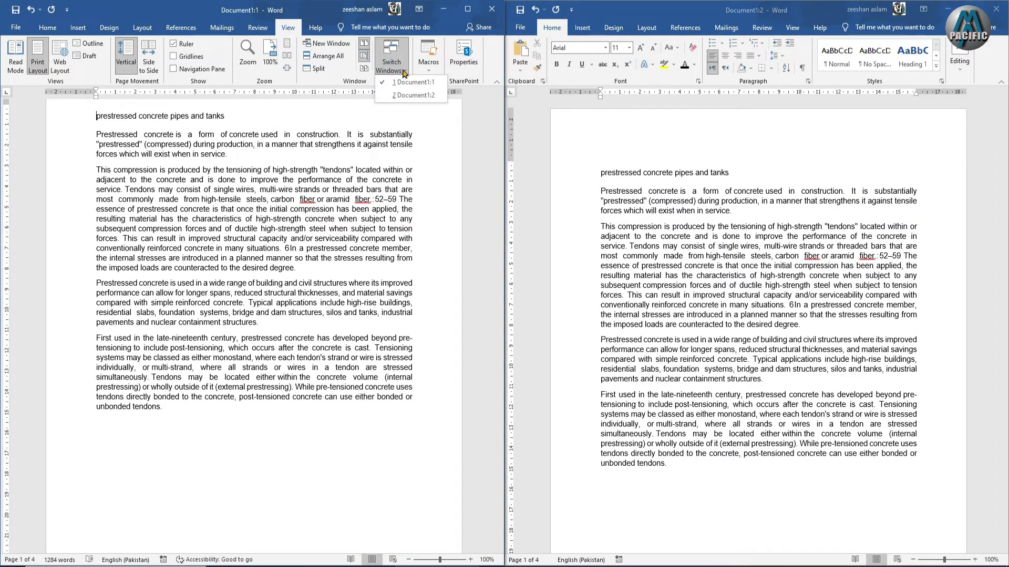
pyautogui.click(366, 71)
pyautogui.click(367, 70)
pyautogui.click(366, 69)
pyautogui.click(366, 70)
pyautogui.click(366, 68)
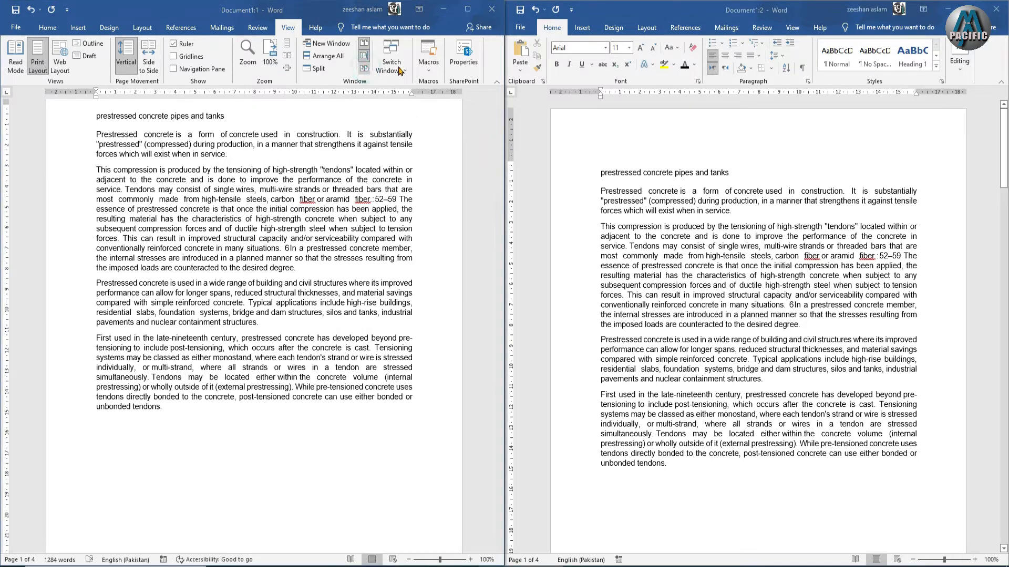
pyautogui.click(364, 70)
pyautogui.click(363, 69)
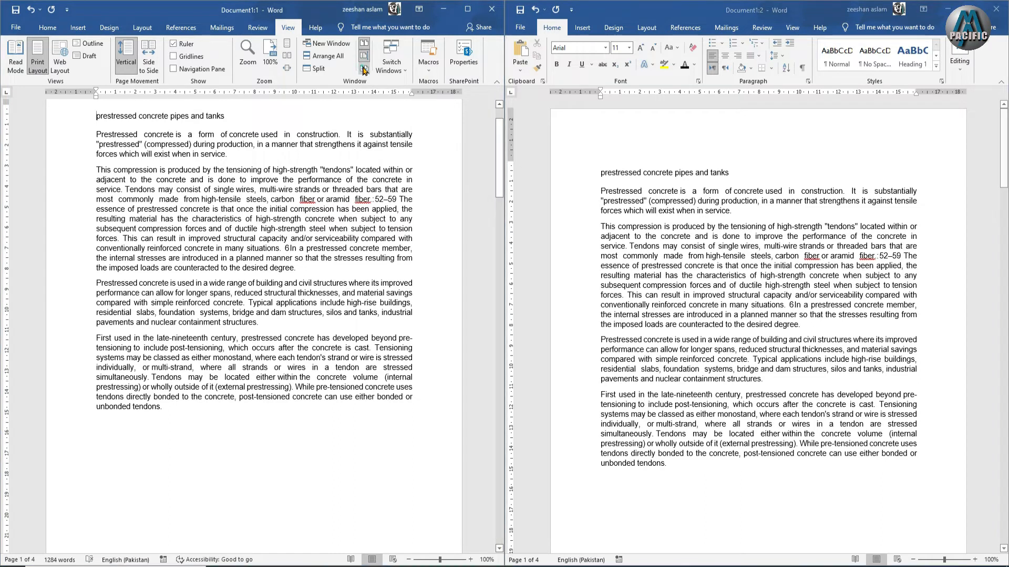
pyautogui.click(364, 55)
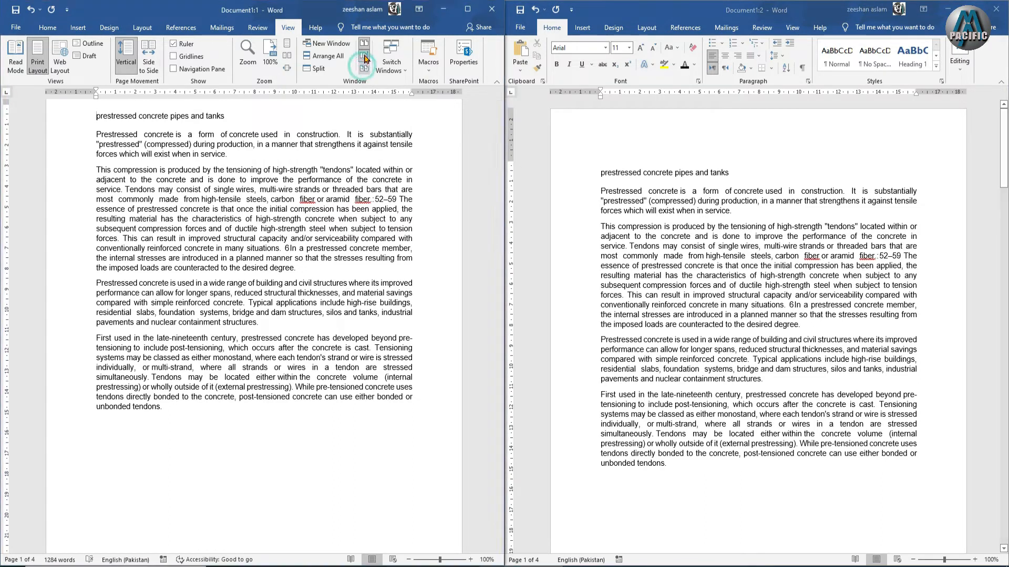
pyautogui.click(365, 44)
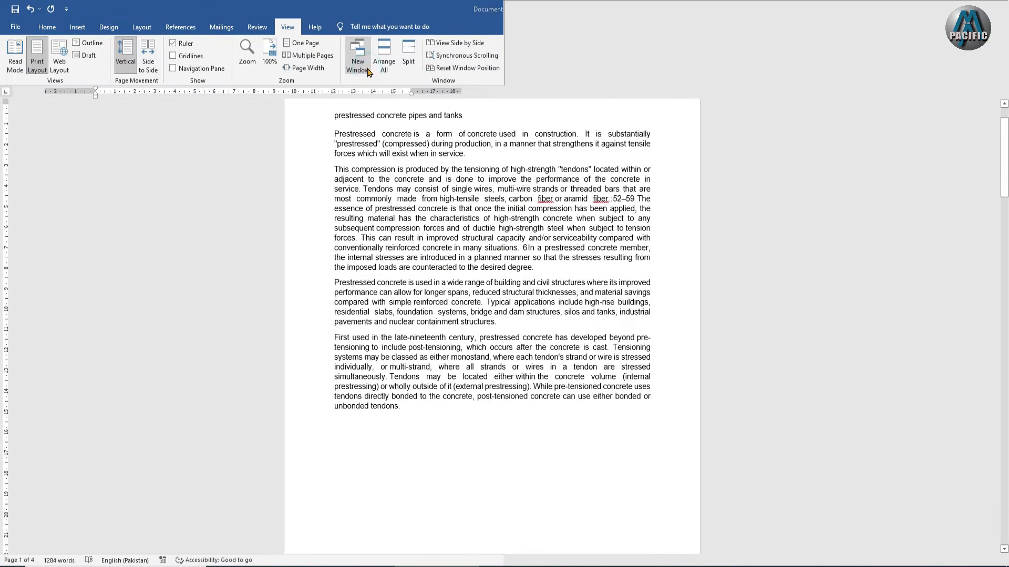
# Step: Open a third window of the document and switch through the open windows to Document1:2 and back to Document1:3
pyautogui.click(369, 69)
pyautogui.click(287, 27)
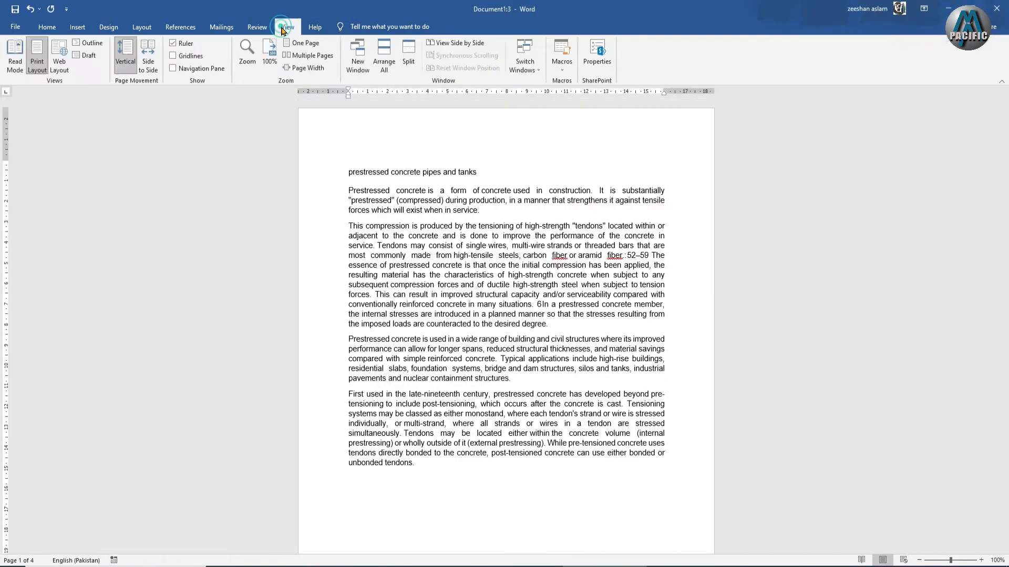
pyautogui.click(529, 68)
pyautogui.click(541, 89)
pyautogui.click(524, 69)
pyautogui.click(532, 103)
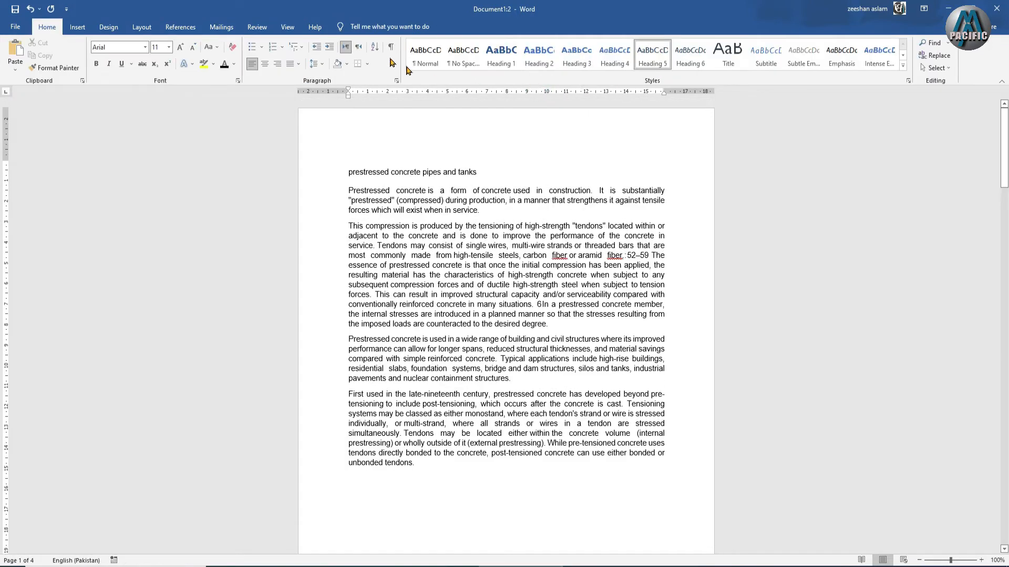
pyautogui.click(287, 27)
pyautogui.click(525, 63)
pyautogui.click(537, 111)
# Step: Create a macro named hm and close its code window and the Visual Basic editor
pyautogui.click(562, 65)
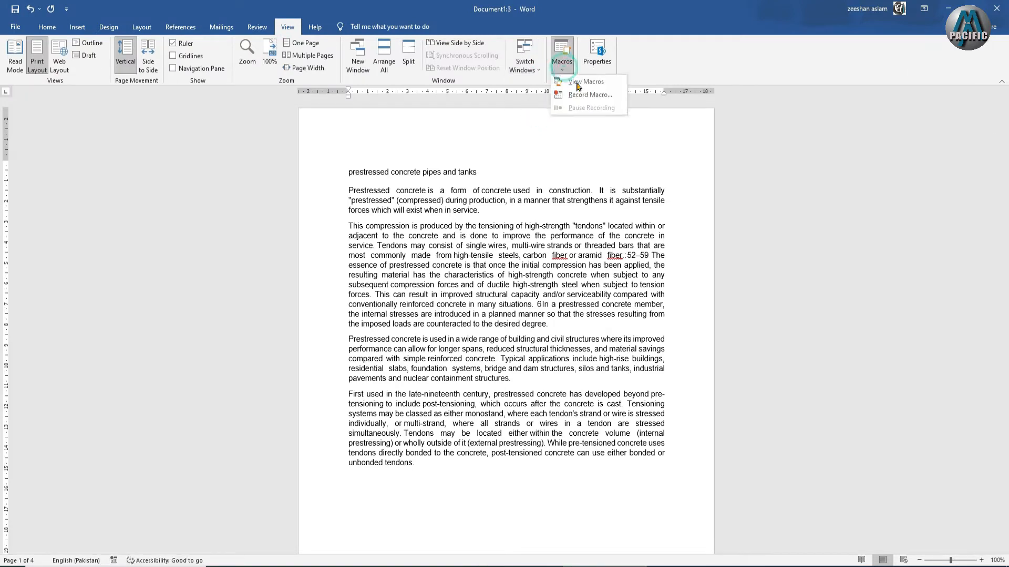
pyautogui.click(587, 83)
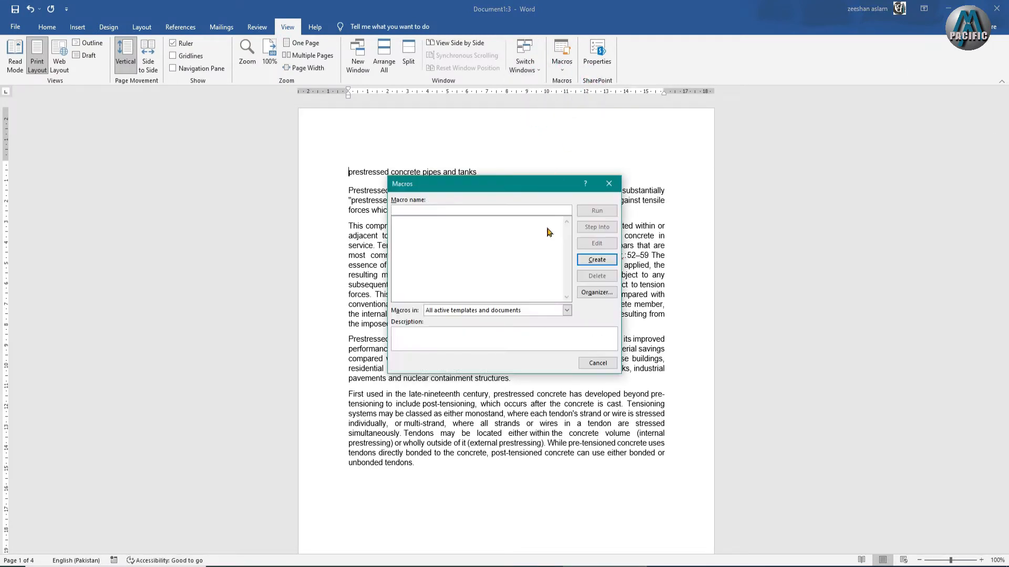
pyautogui.click(595, 260)
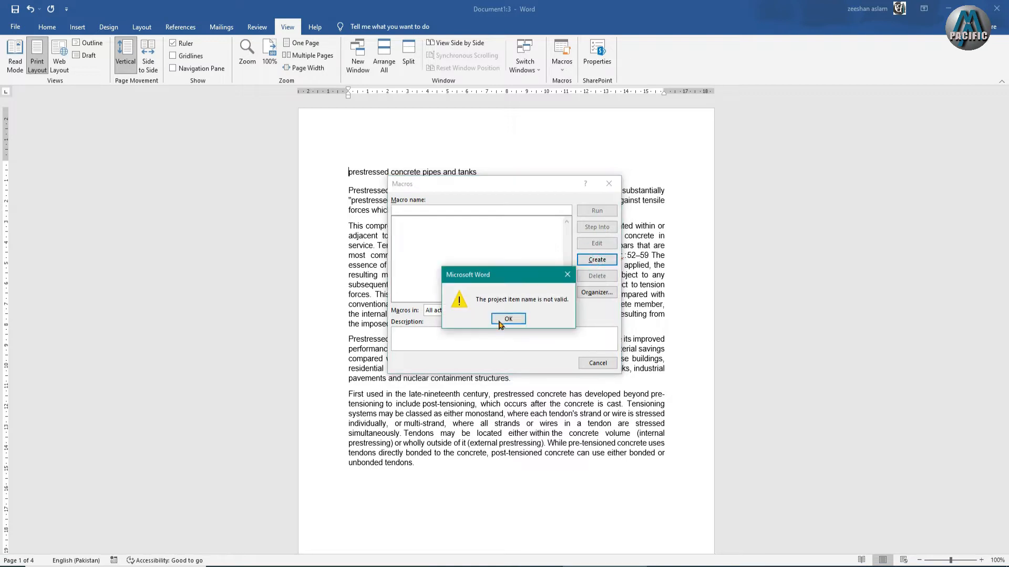
pyautogui.click(499, 320)
pyautogui.write('hm')
pyautogui.click(597, 259)
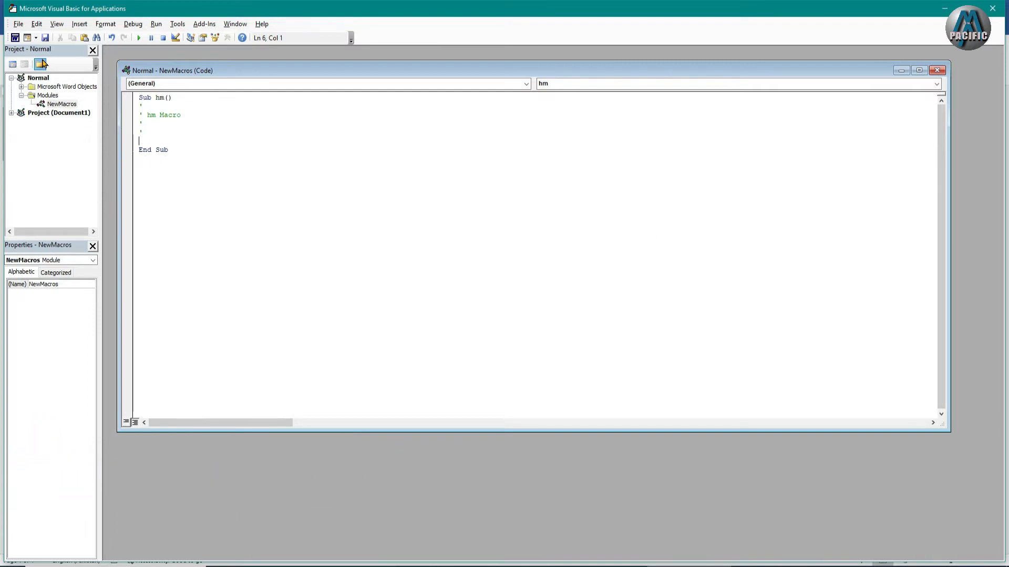
pyautogui.click(936, 70)
pyautogui.click(992, 8)
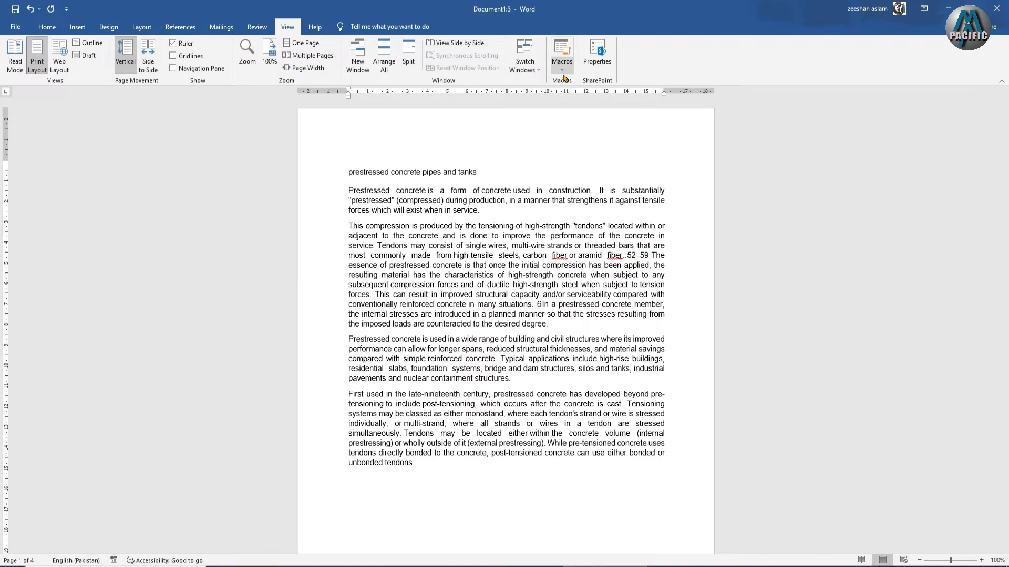
# Step: View the document's properties and protection options, including the password encryption dialog, and return to the document without setting a password
pyautogui.click(597, 61)
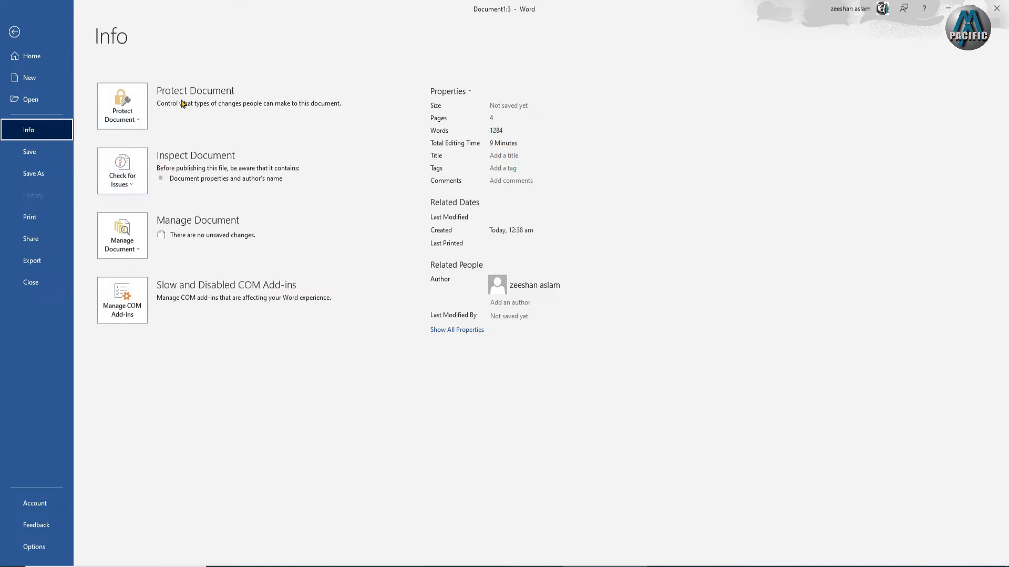
pyautogui.click(132, 124)
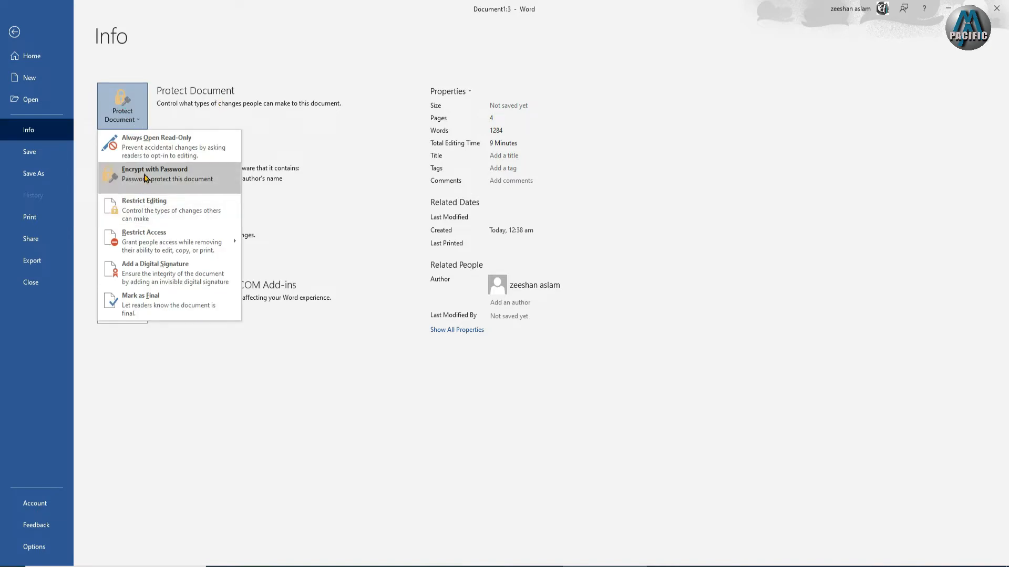
pyautogui.click(146, 179)
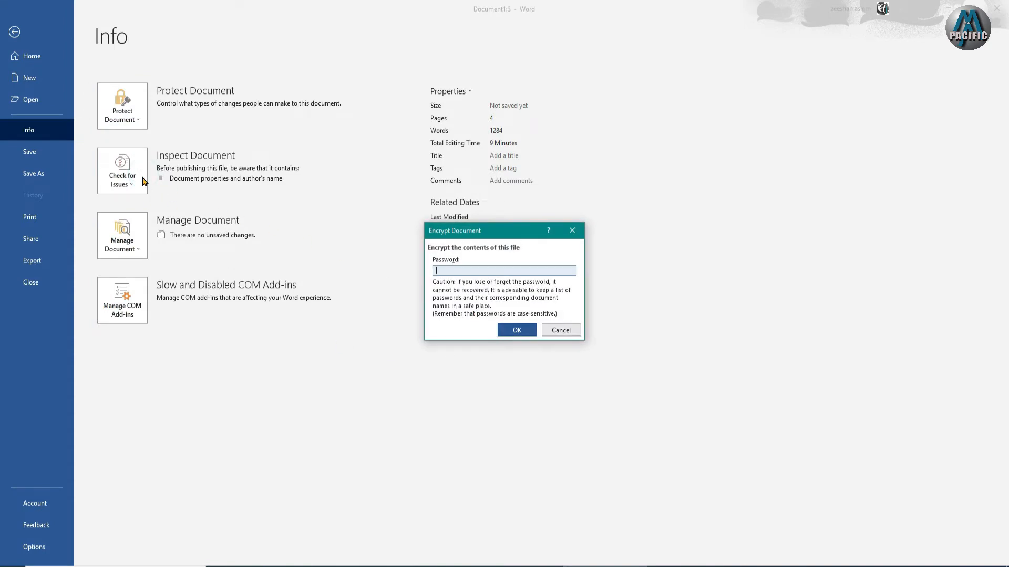
pyautogui.click(560, 331)
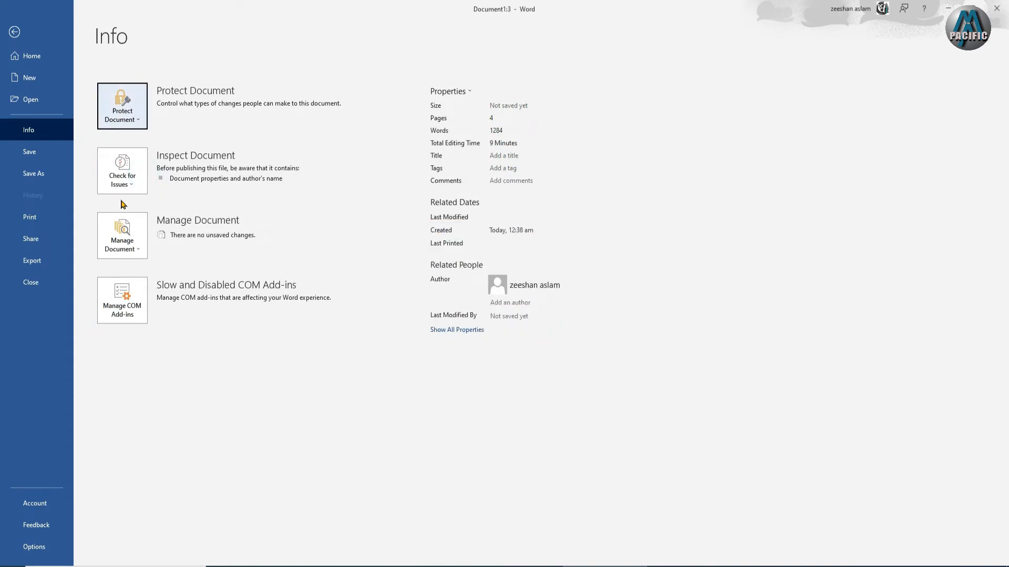
pyautogui.click(14, 32)
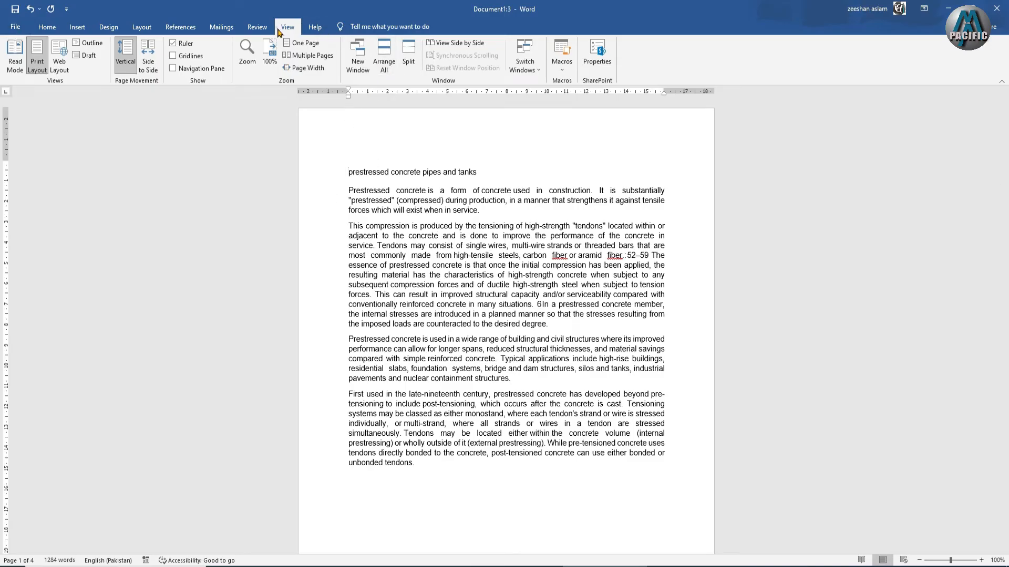
# Step: Look over the Help commands and the Display page of Word Options, leaving the options without changes
pyautogui.click(315, 27)
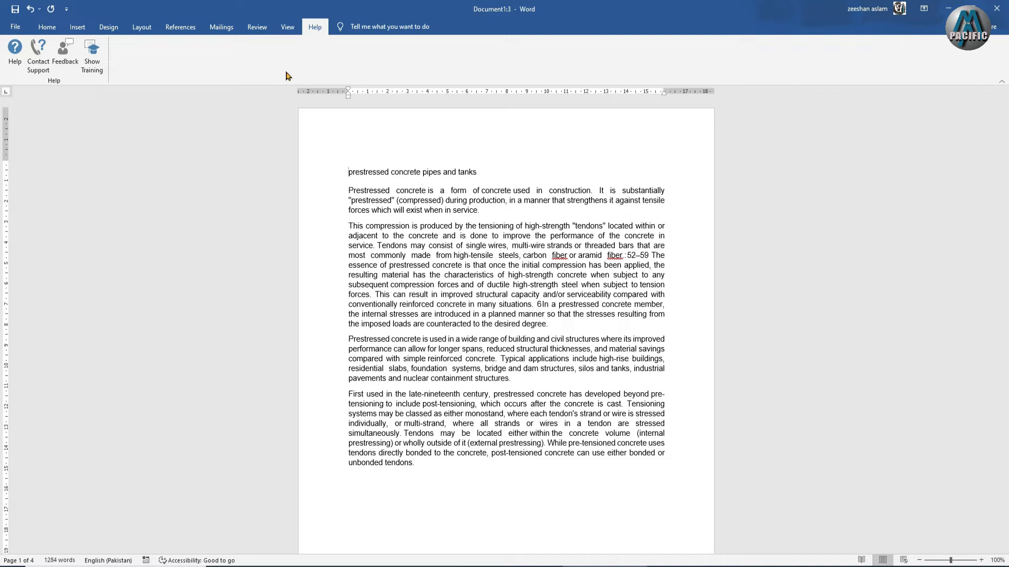
pyautogui.click(222, 27)
pyautogui.click(14, 30)
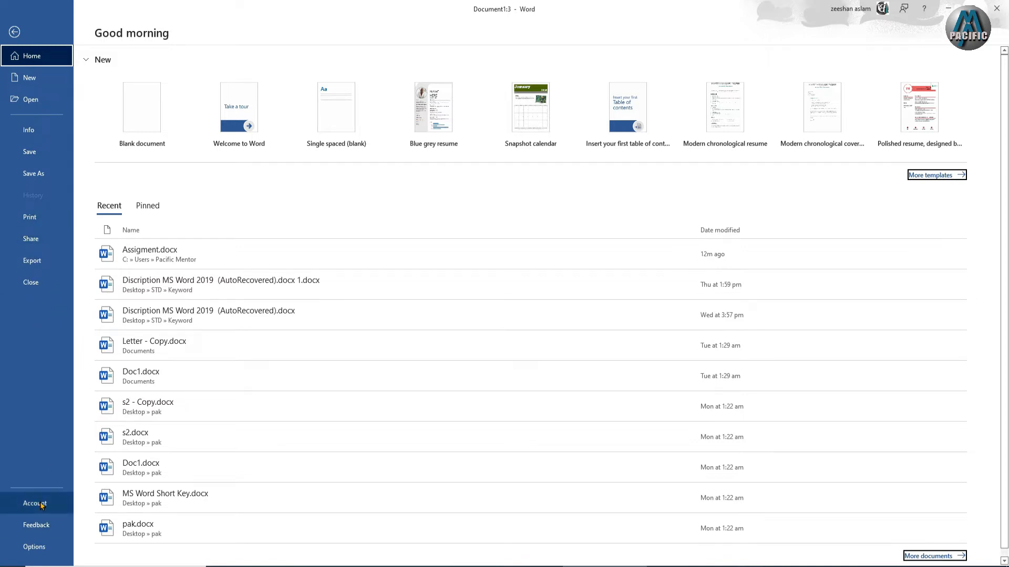
pyautogui.click(37, 547)
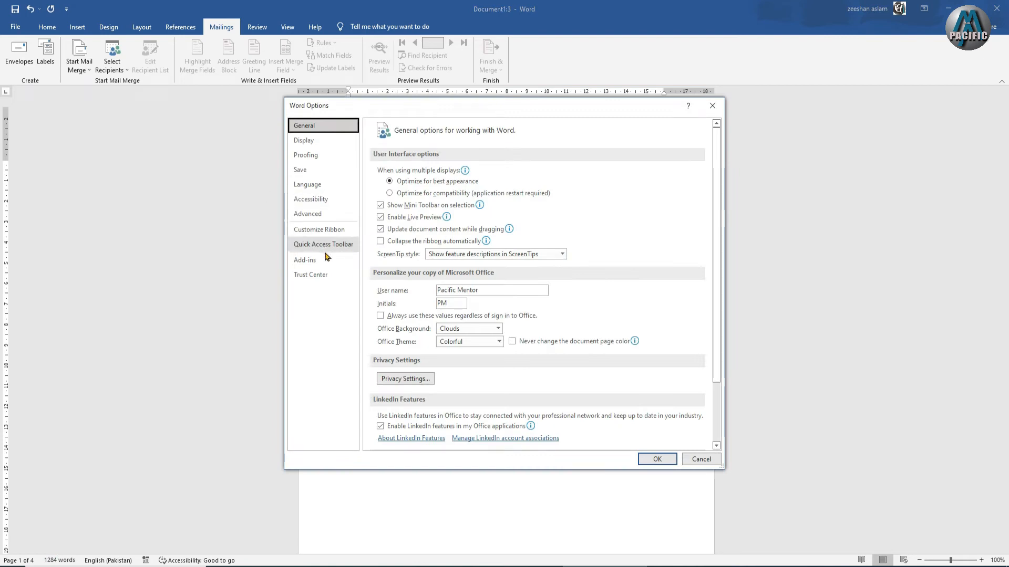
pyautogui.click(310, 141)
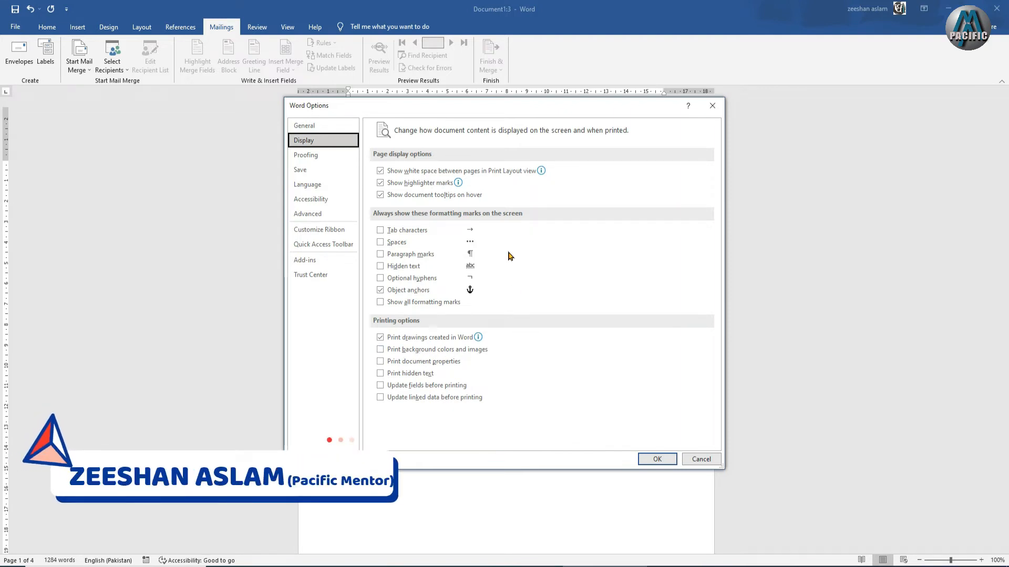
pyautogui.click(701, 459)
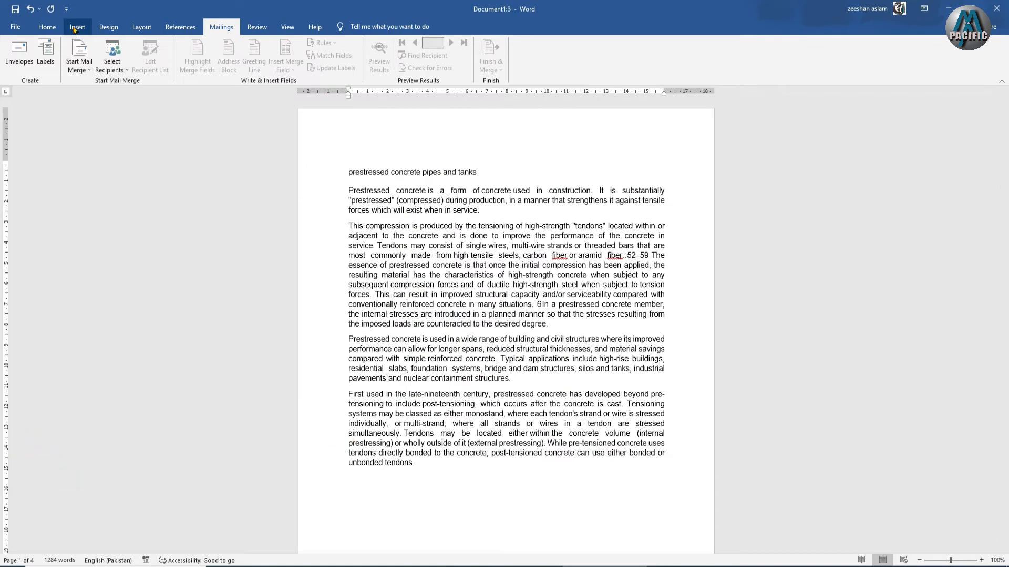
# Step: Set the page color to dark gold and check the document in the print preview
pyautogui.click(141, 27)
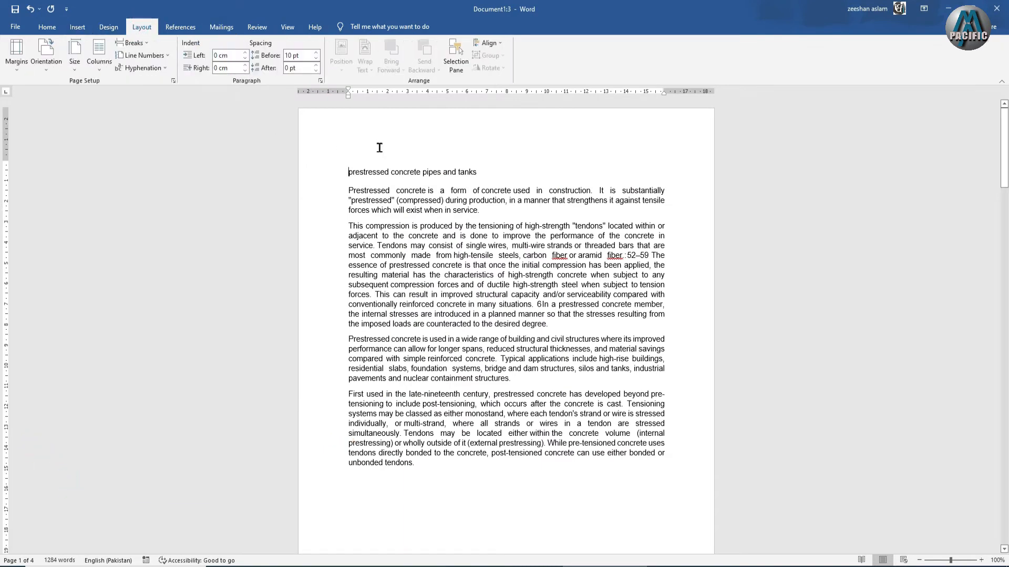
pyautogui.click(77, 27)
pyautogui.click(109, 26)
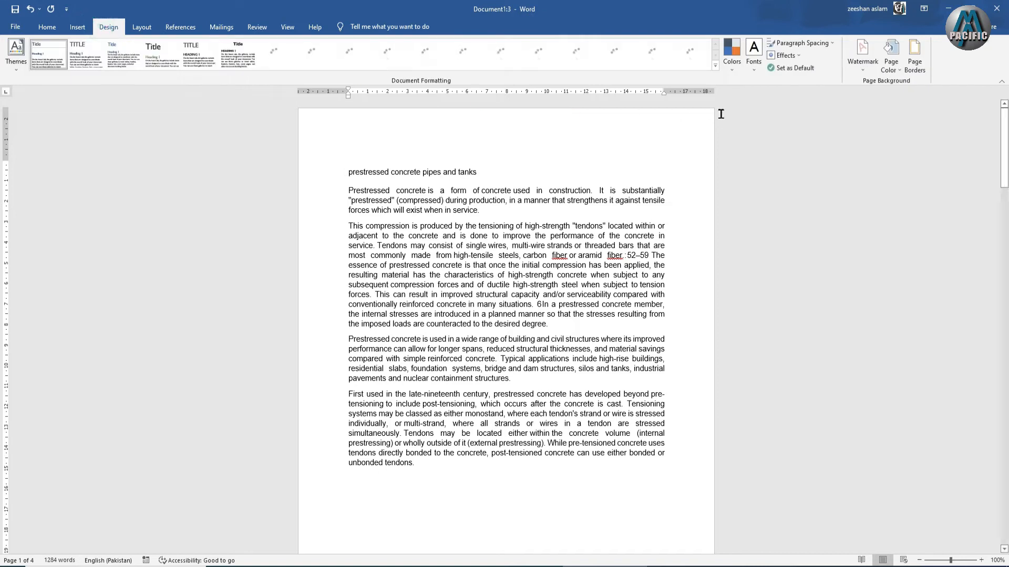
pyautogui.click(891, 59)
pyautogui.click(947, 121)
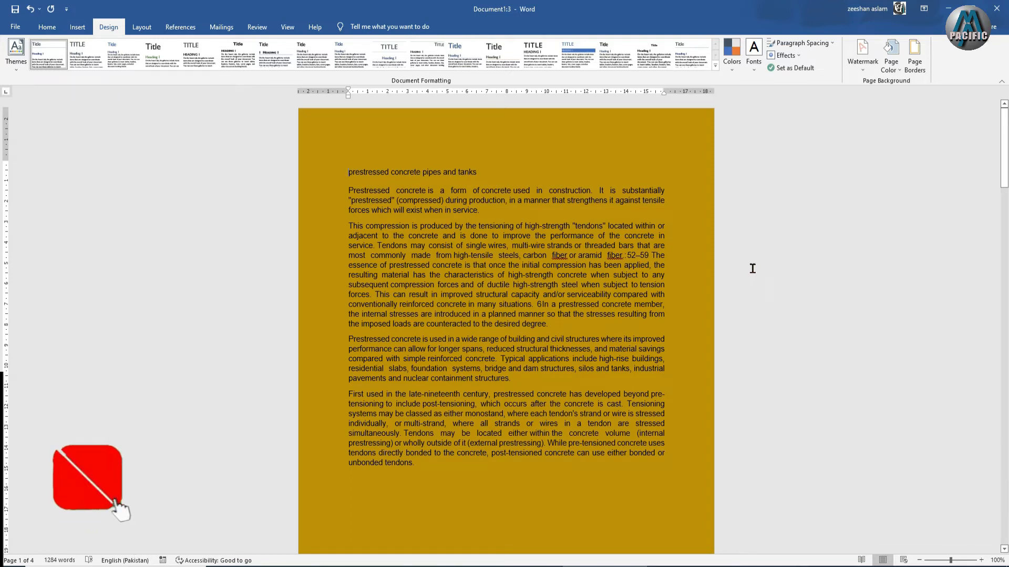
pyautogui.hotkey('ctrl', 'p')
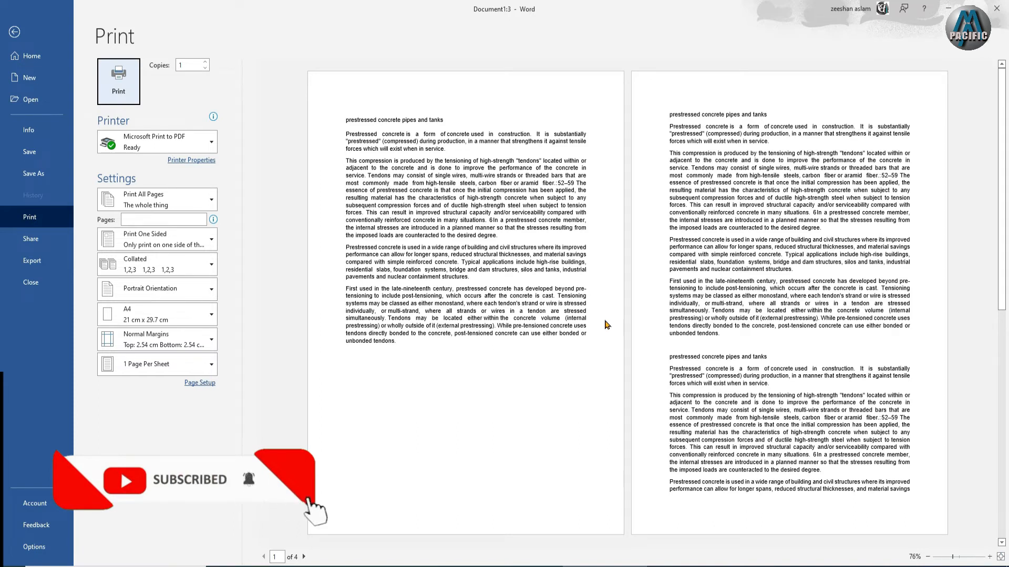
pyautogui.press('Escape')
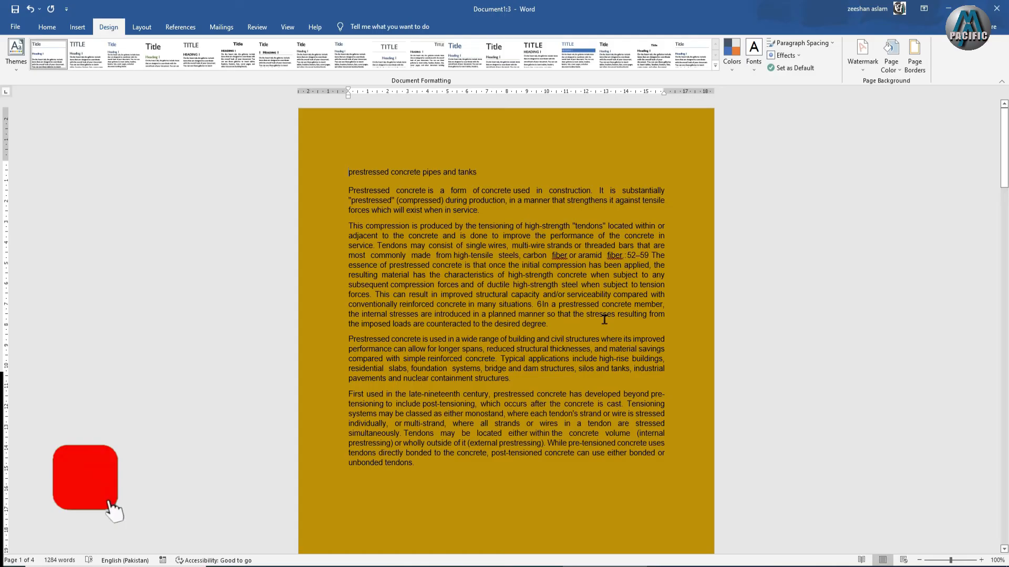
# Step: Toggle showing document tooltips on hover in the Display options, apply it, and look through the colored pages
pyautogui.click(16, 27)
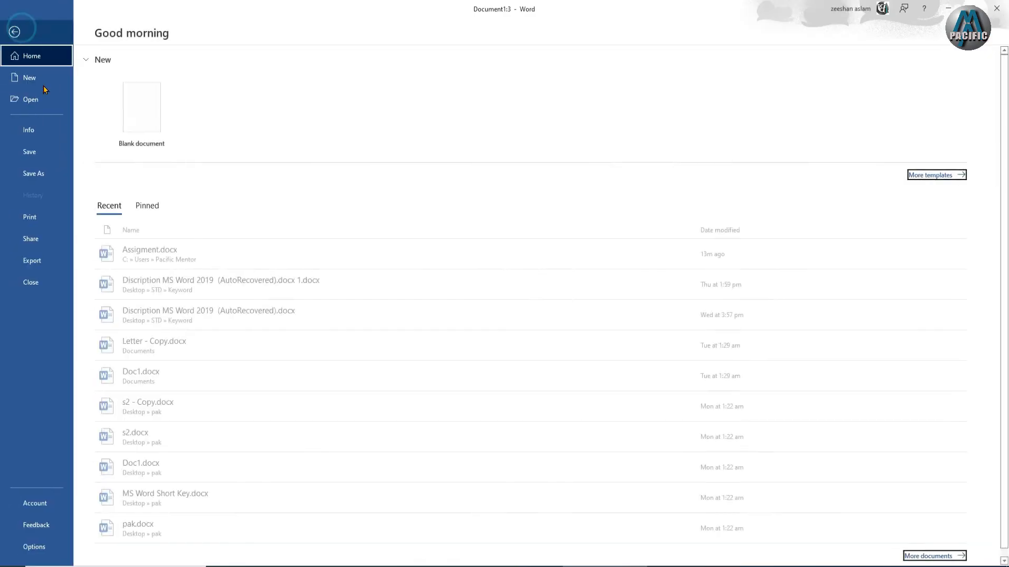
pyautogui.click(34, 547)
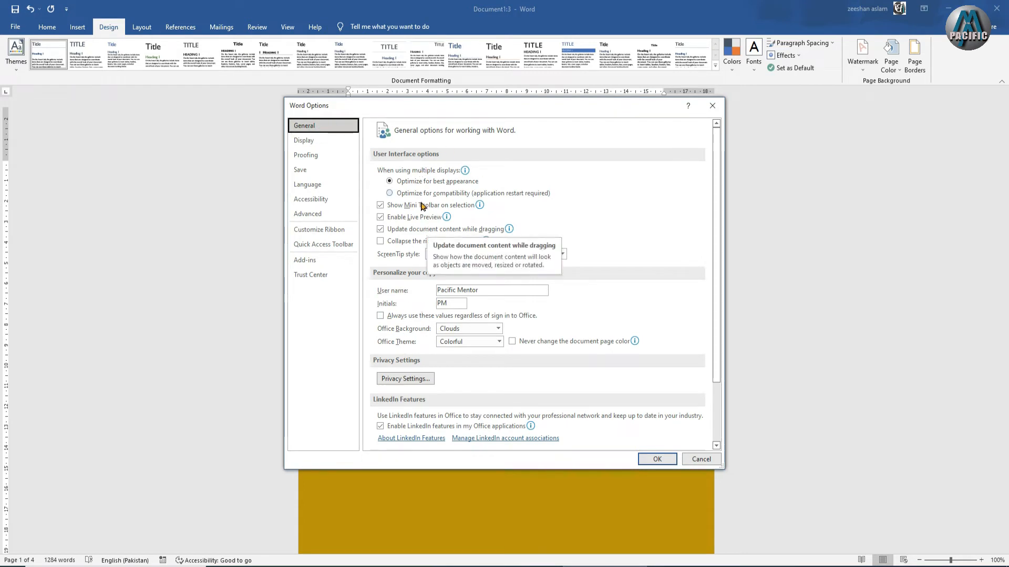
pyautogui.click(305, 144)
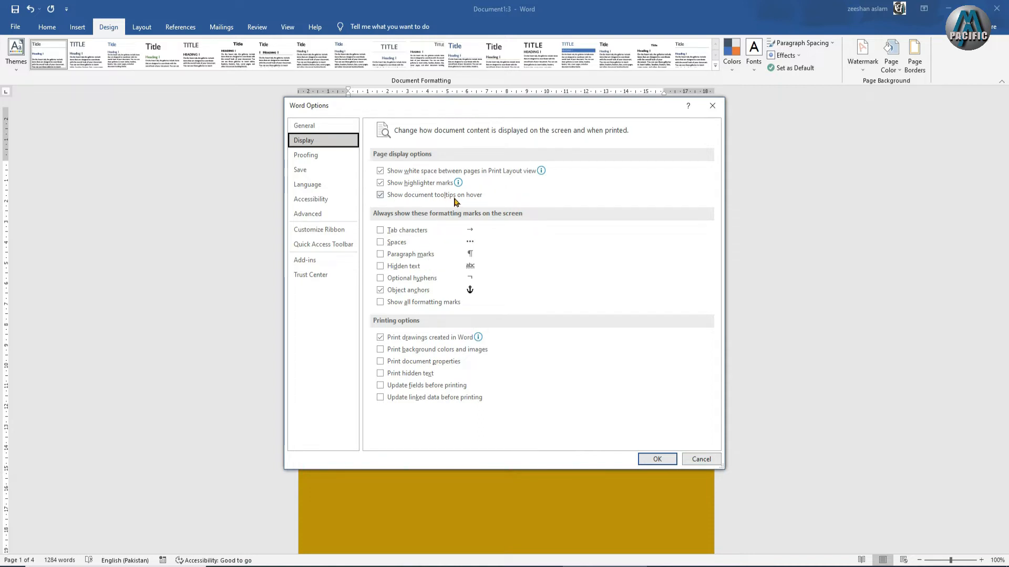
pyautogui.click(419, 198)
pyautogui.click(654, 458)
pyautogui.scroll(-3, 625, 406)
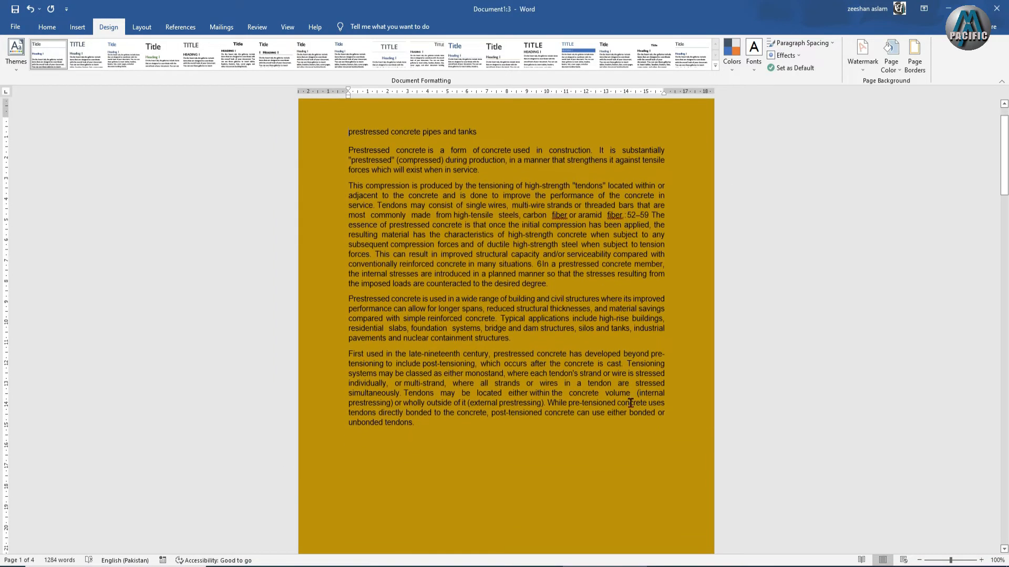
pyautogui.scroll(-3, 630, 396)
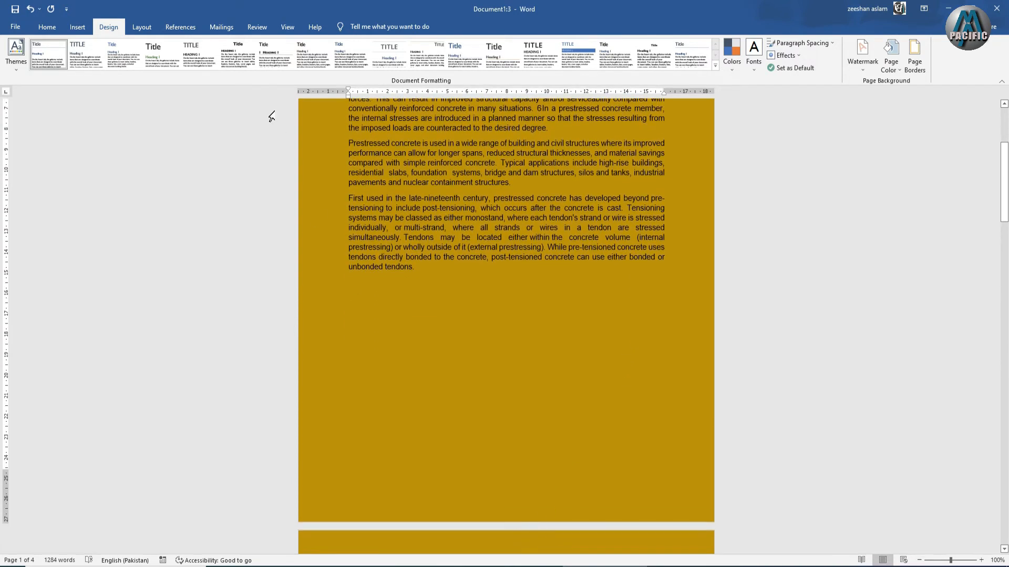
# Step: Turn on document tooltips on hover and printing of background colors and images, apply the options, and check the print preview
pyautogui.click(15, 26)
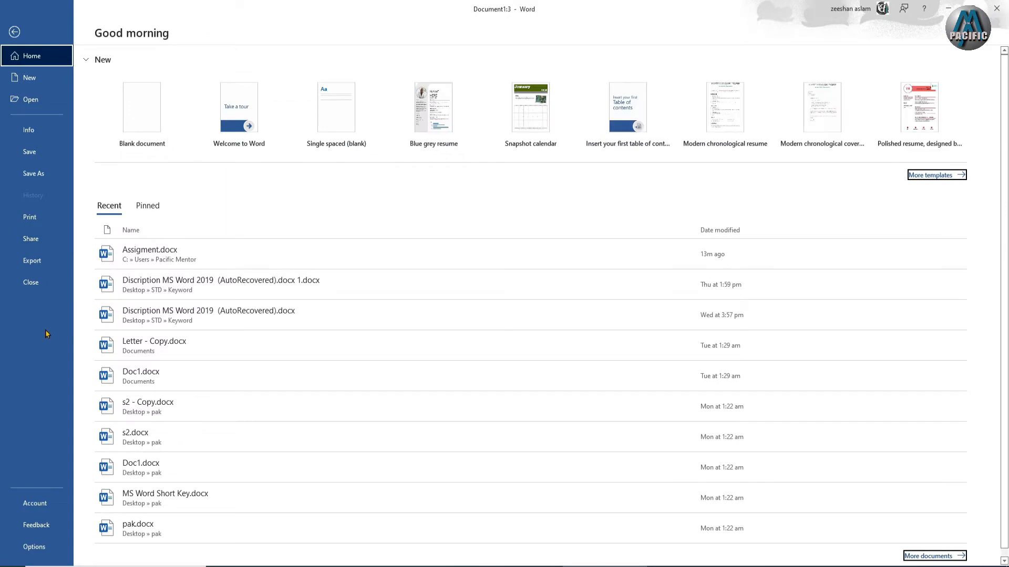
pyautogui.click(34, 547)
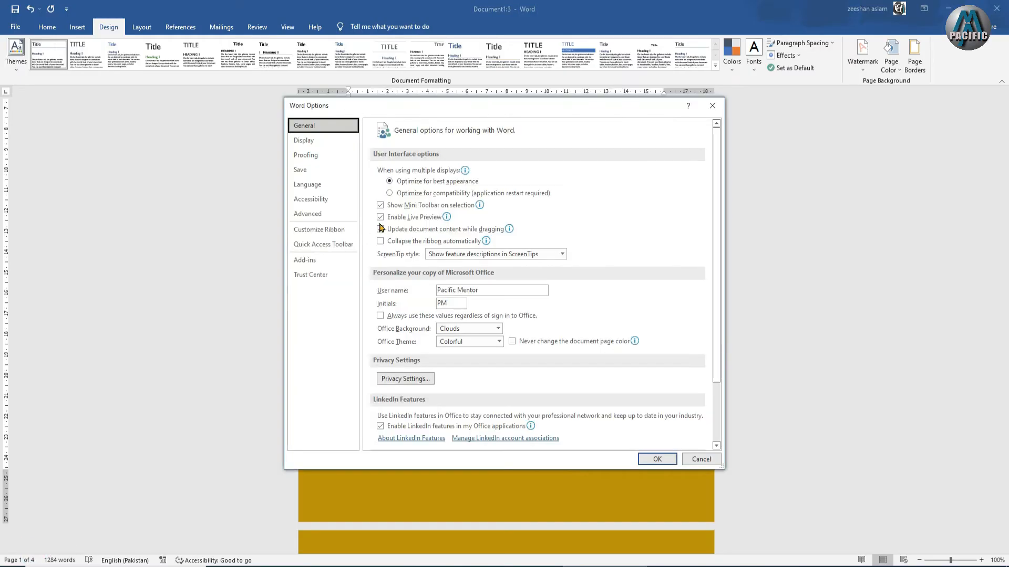
pyautogui.click(310, 142)
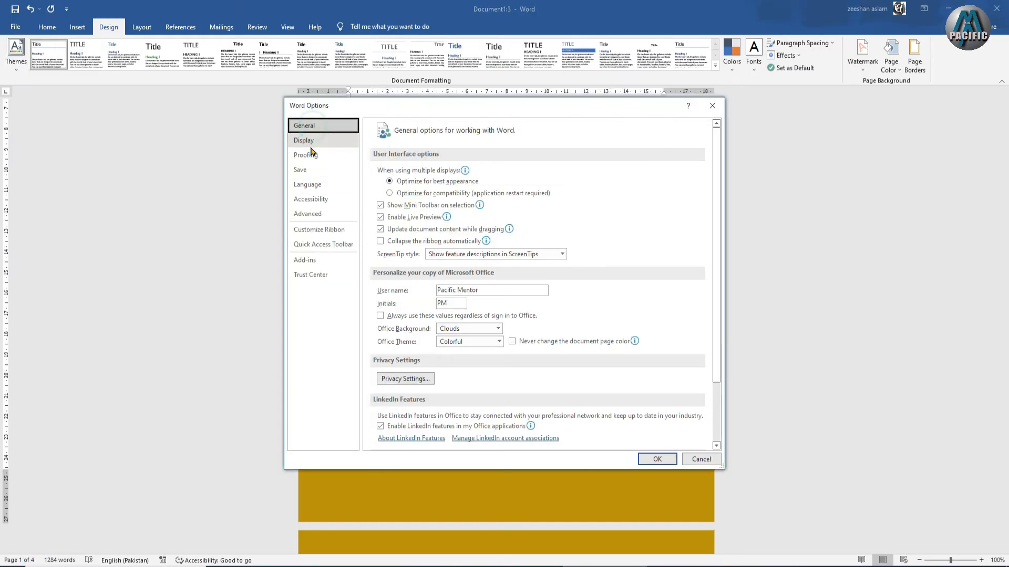
pyautogui.click(380, 195)
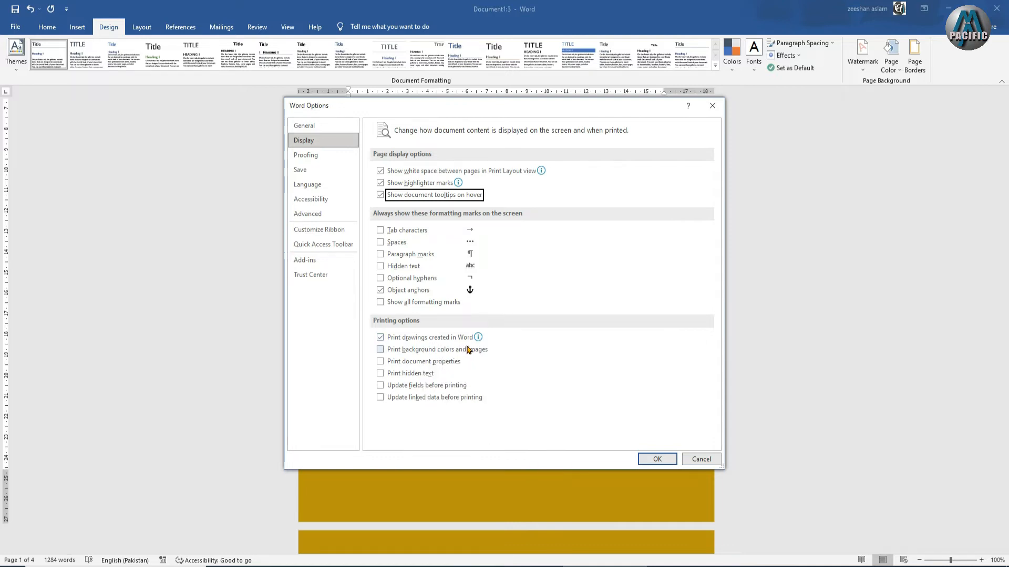
pyautogui.click(380, 350)
pyautogui.click(655, 460)
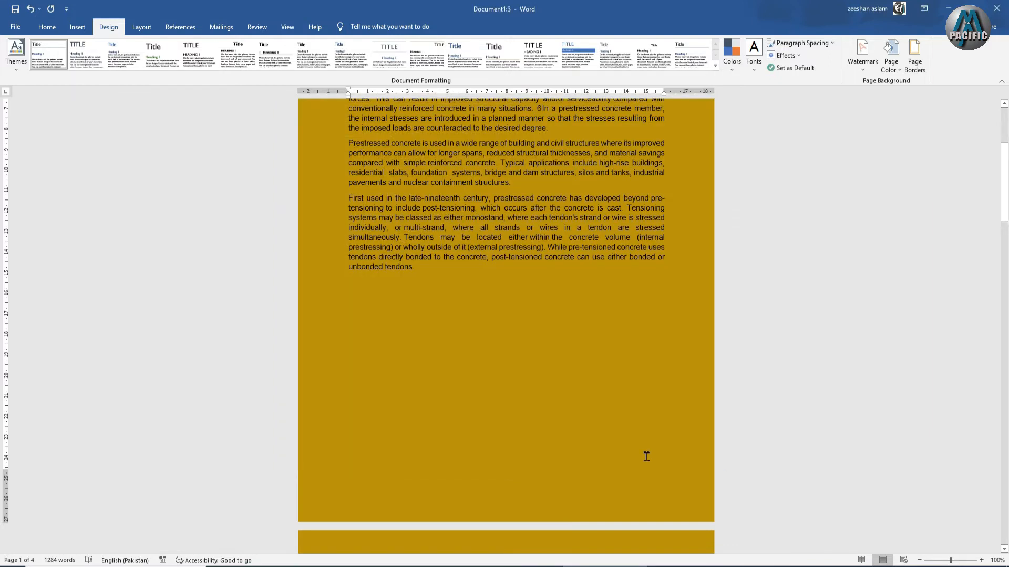
pyautogui.hotkey('ctrl', 'p')
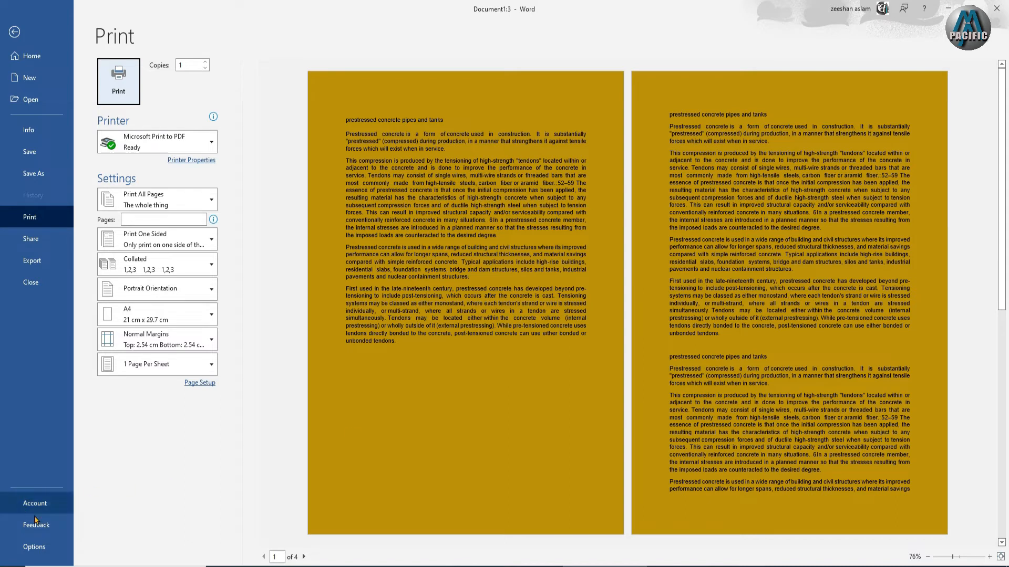
# Step: Disable printing of background colors and images in the Display options
pyautogui.click(34, 547)
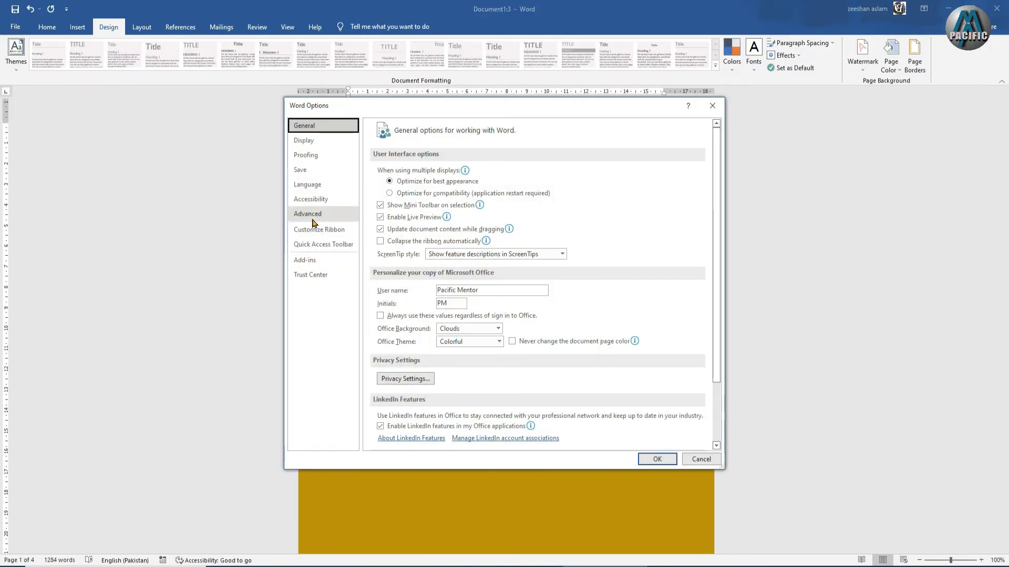
pyautogui.click(305, 143)
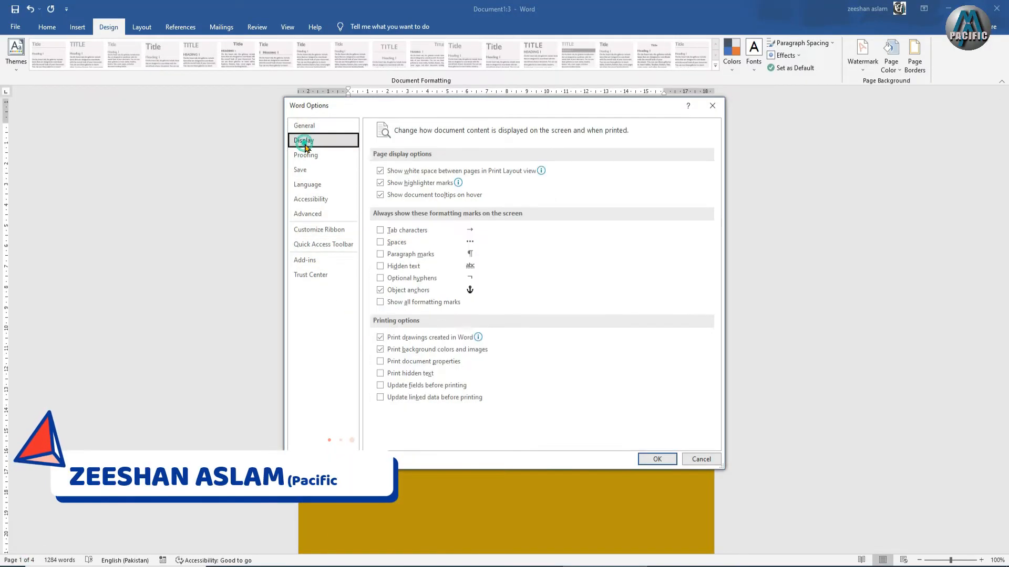
pyautogui.click(380, 349)
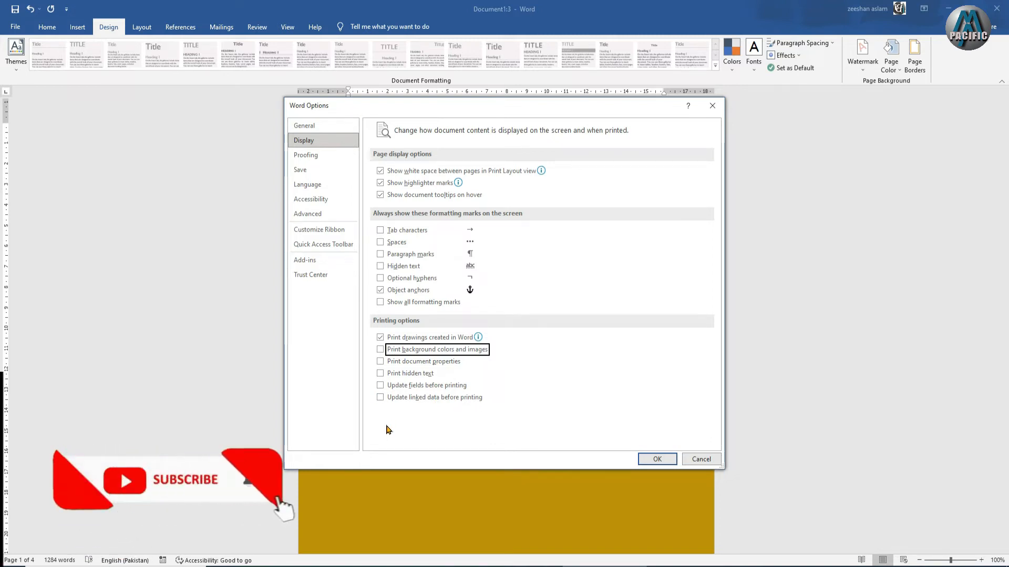
# Step: Look over the Proofing, Save, Language, Accessibility, Advanced, Customize Ribbon, Quick Access Toolbar, Add-ins and Trust Center pages of Word Options
pyautogui.click(313, 155)
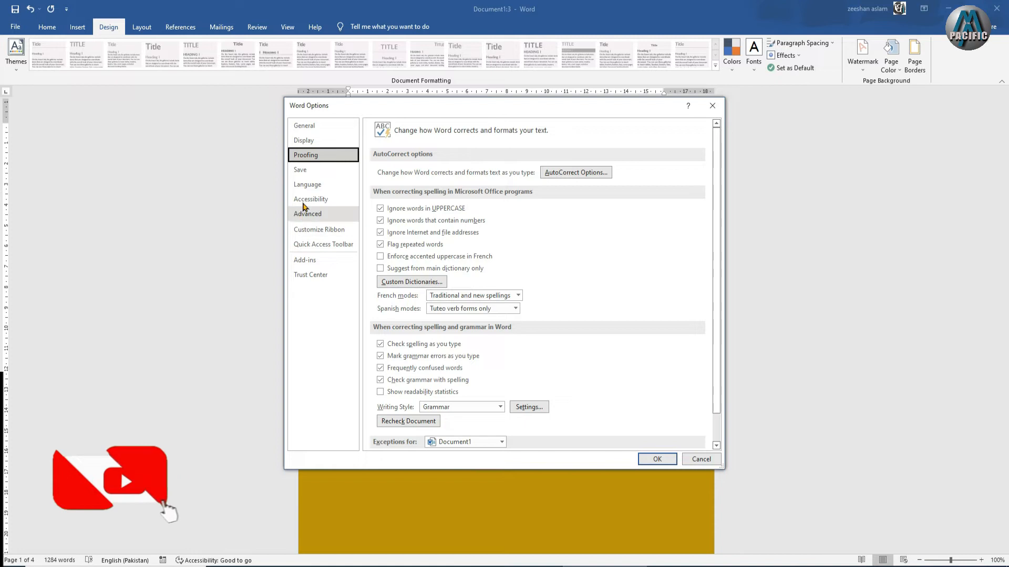
pyautogui.click(304, 170)
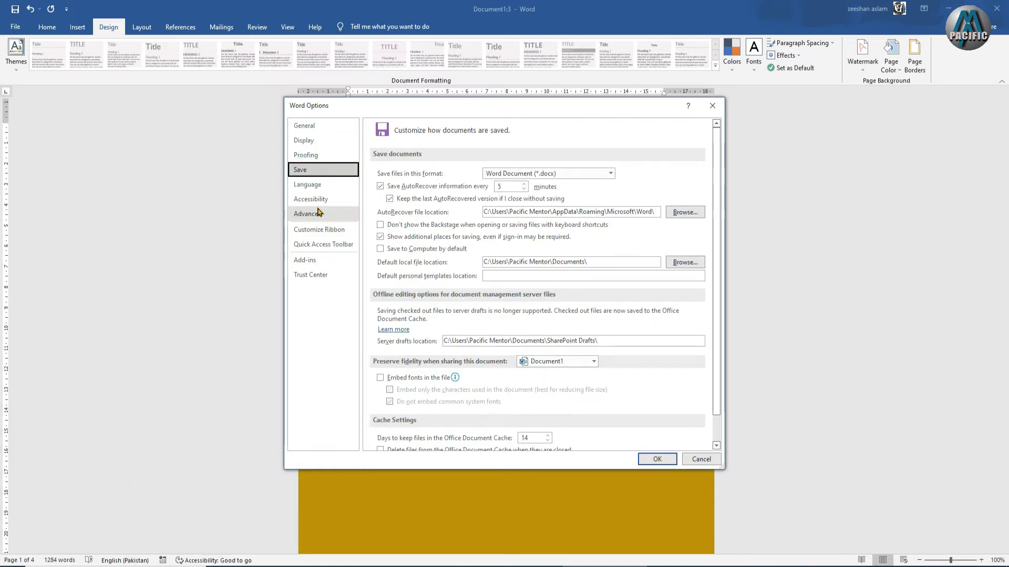
pyautogui.click(315, 190)
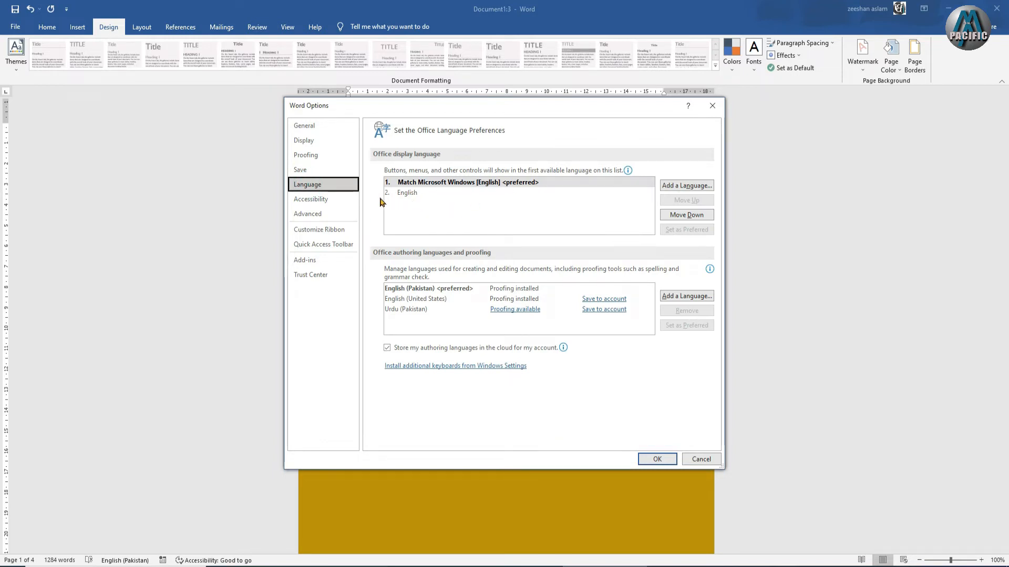
pyautogui.click(315, 199)
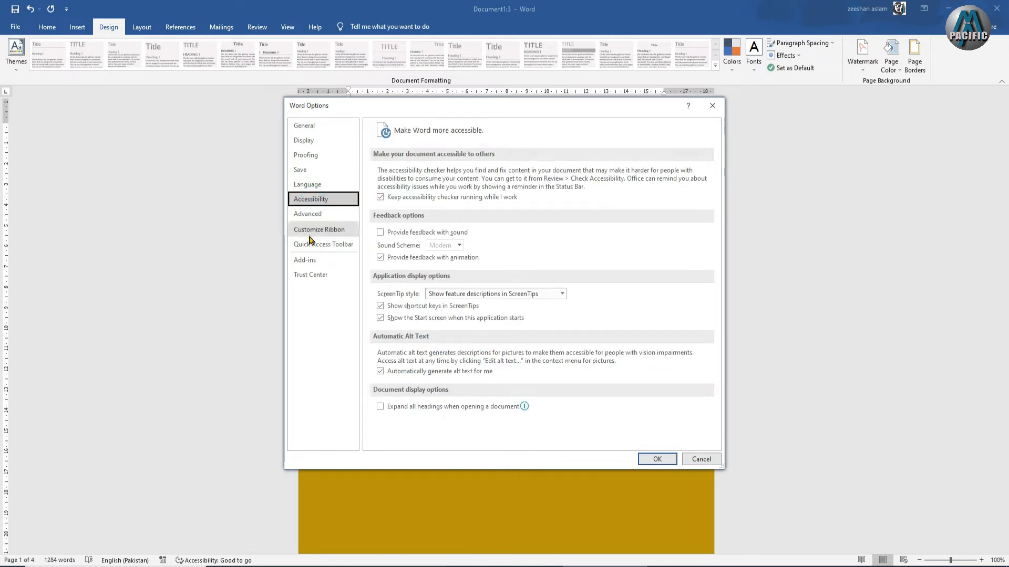
pyautogui.click(310, 214)
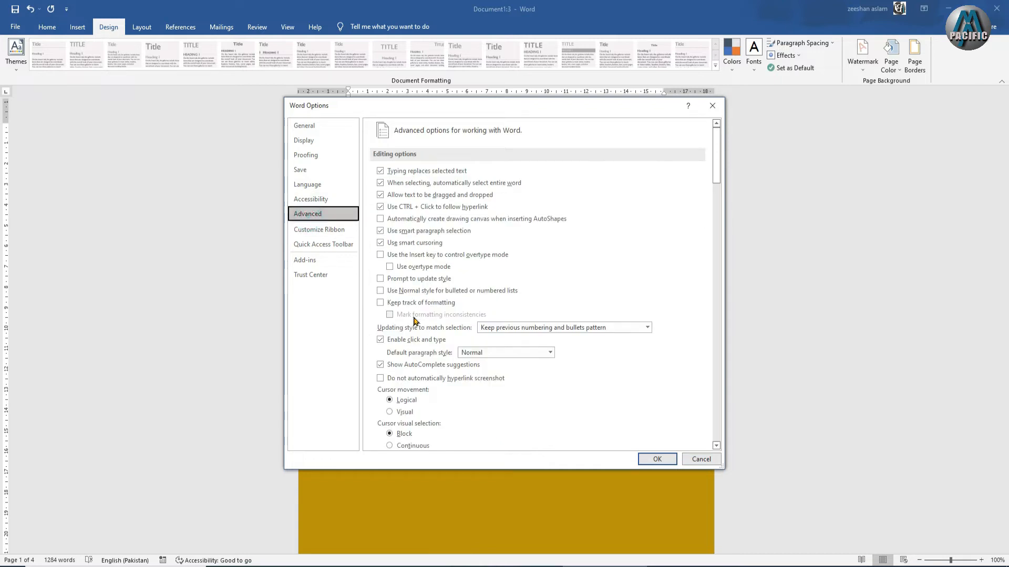
pyautogui.click(316, 230)
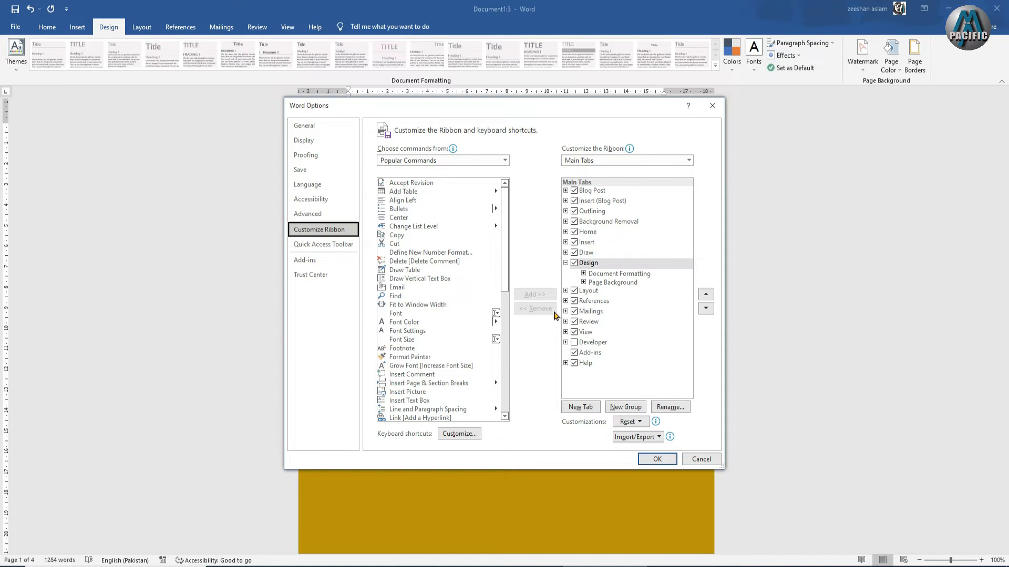
pyautogui.click(323, 244)
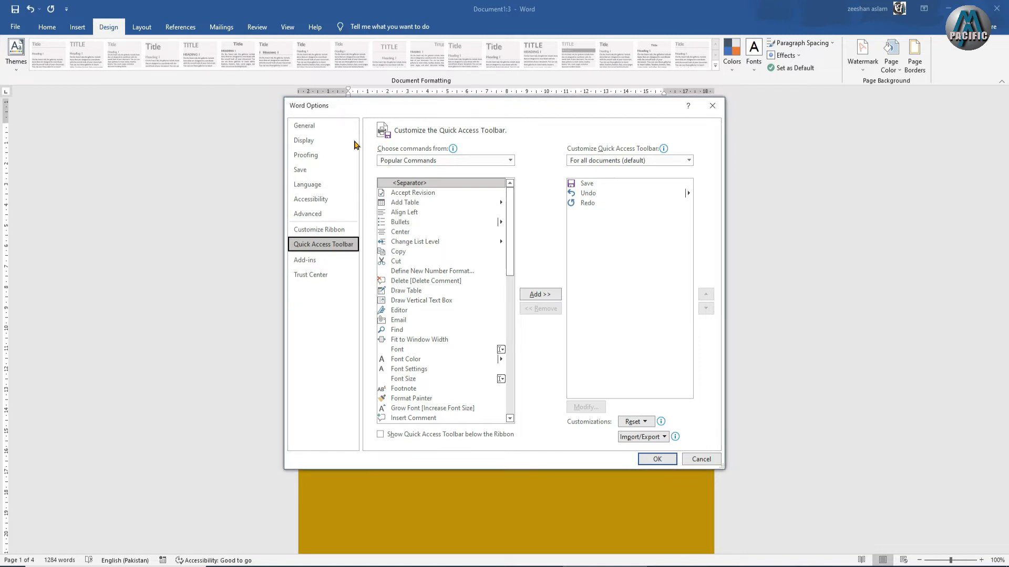
pyautogui.click(307, 261)
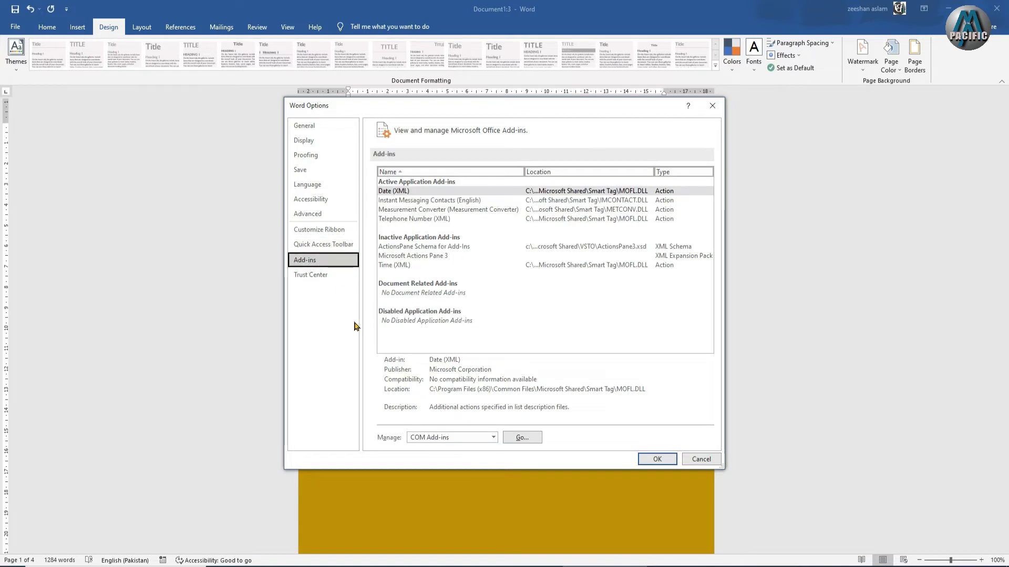
pyautogui.click(305, 275)
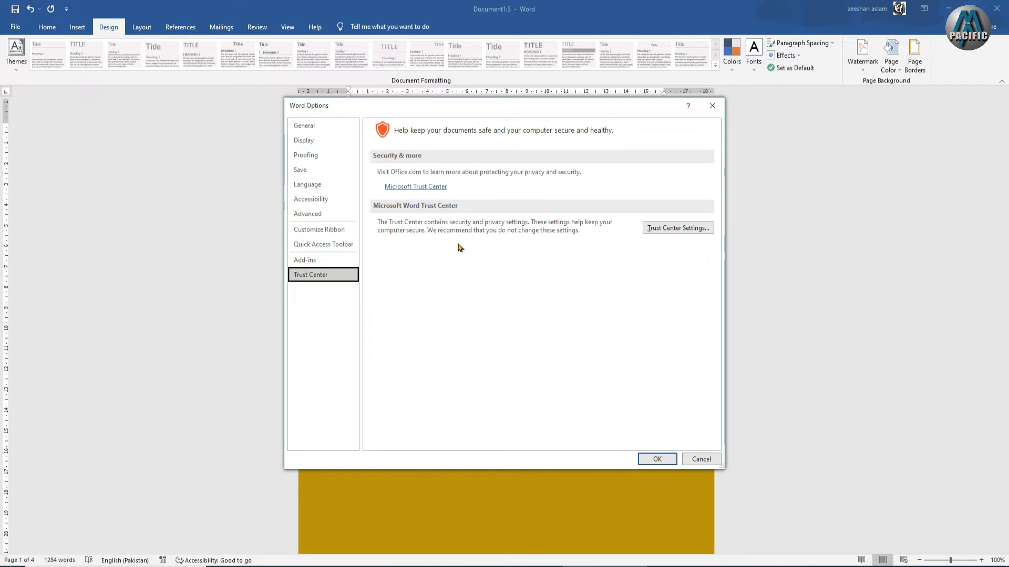
# Step: Review the General page's ScreenTip style, Office Background and start-up options without changing them, recheck the Display page, and apply the options
pyautogui.click(310, 127)
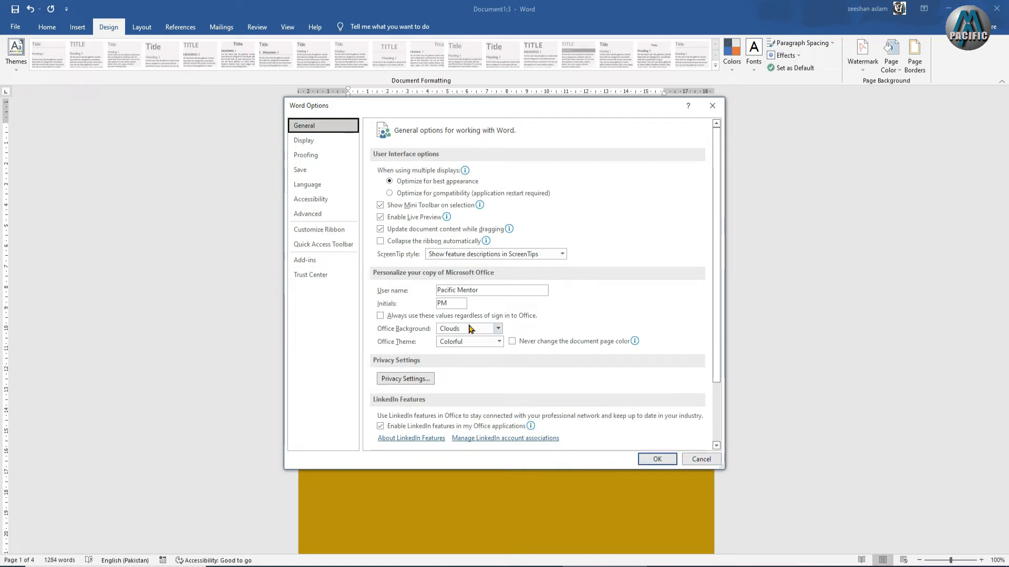
pyautogui.click(303, 140)
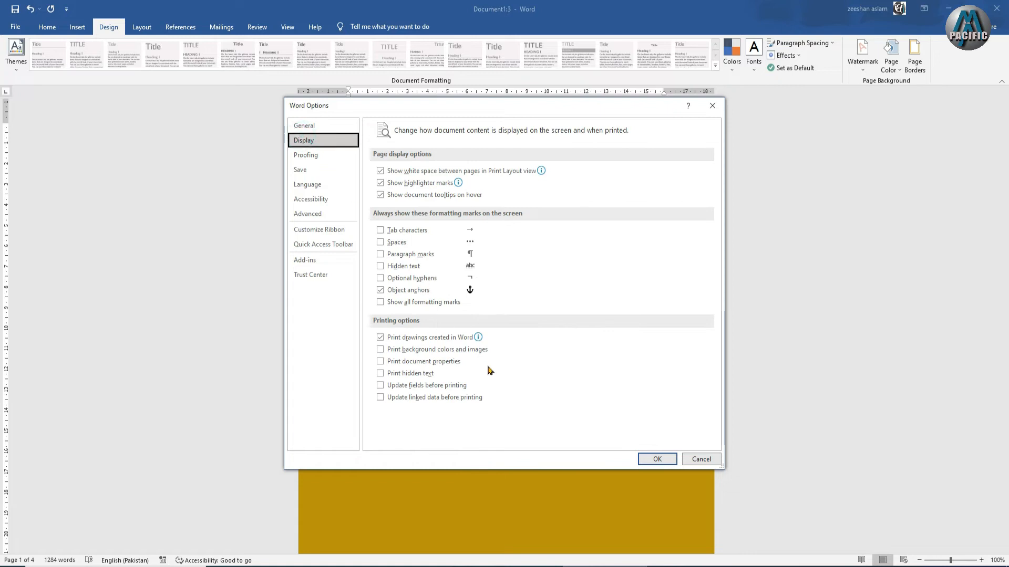
pyautogui.click(305, 155)
pyautogui.click(304, 140)
pyautogui.click(304, 126)
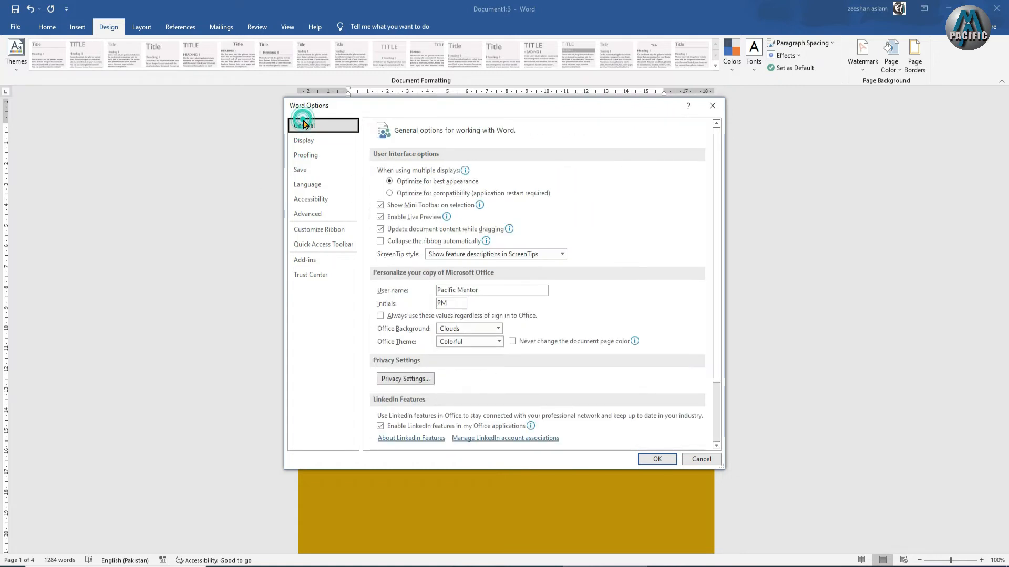
pyautogui.click(473, 254)
pyautogui.click(473, 254)
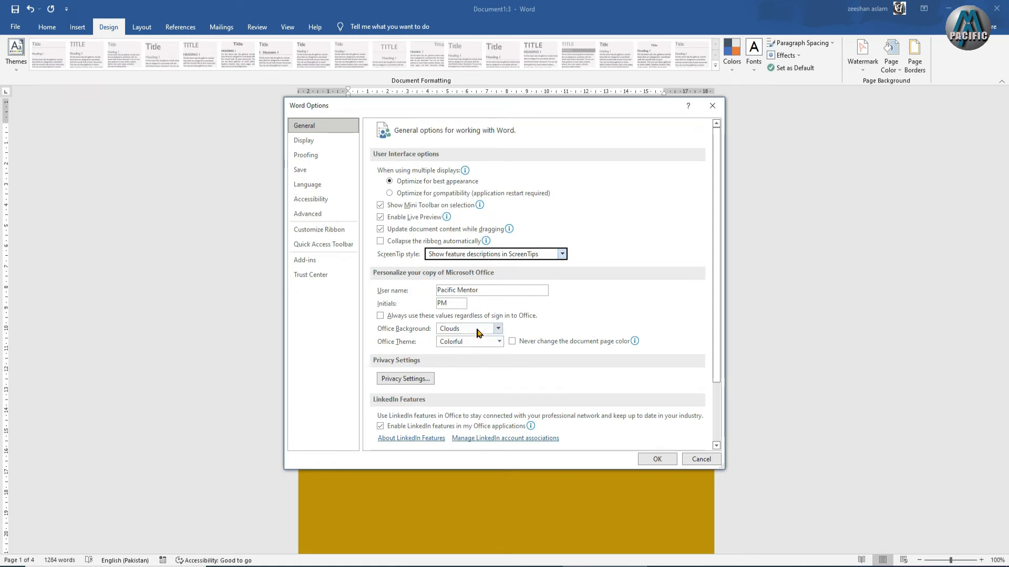
pyautogui.click(495, 330)
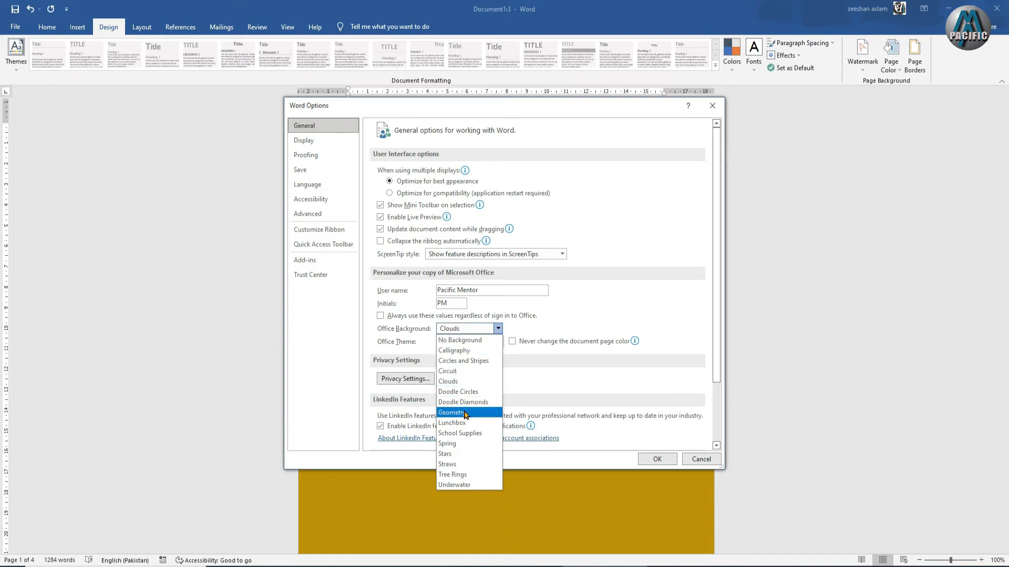
pyautogui.click(525, 381)
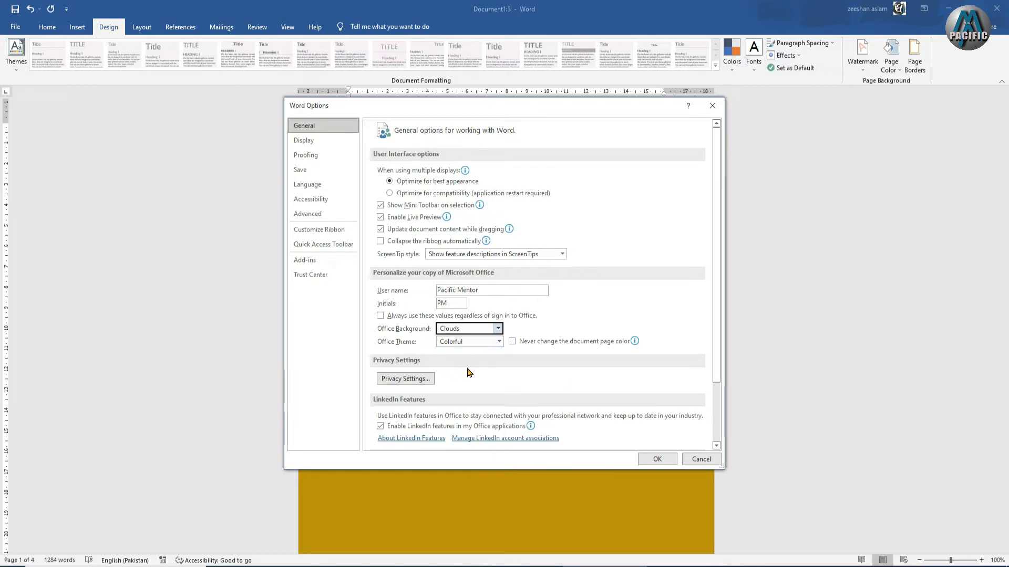
pyautogui.scroll(-3, 471, 374)
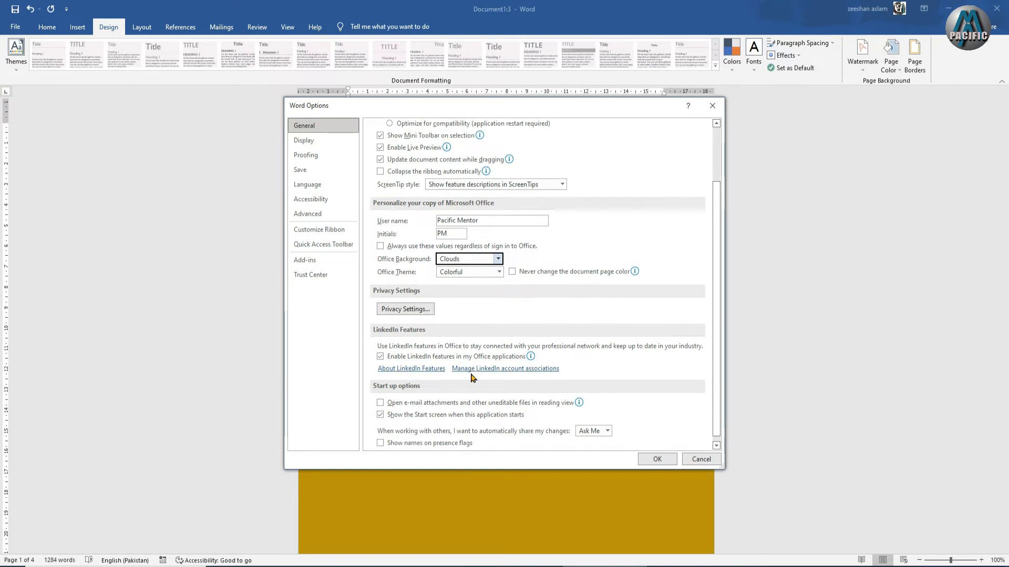
pyautogui.scroll(-1, 471, 378)
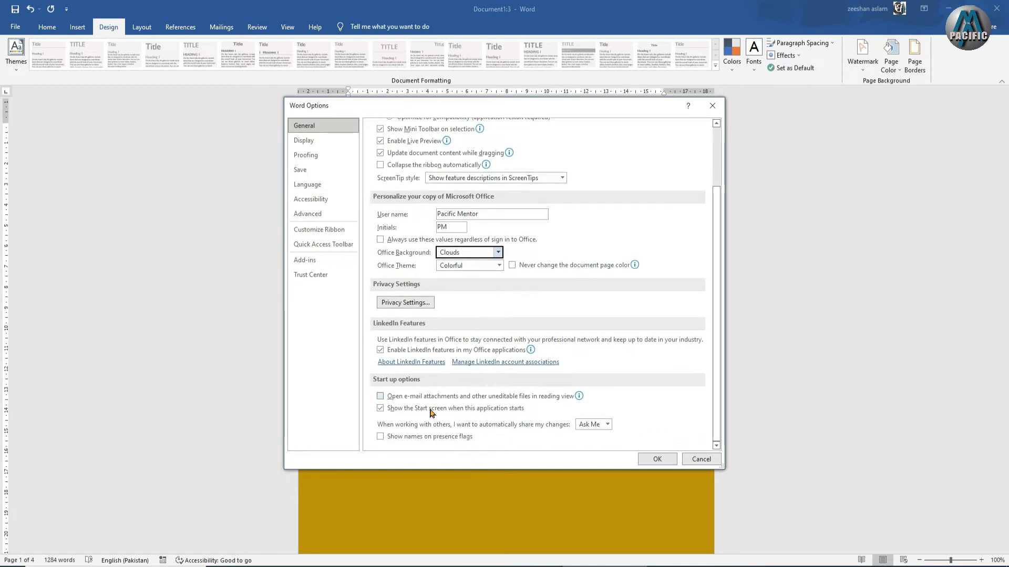
pyautogui.click(305, 140)
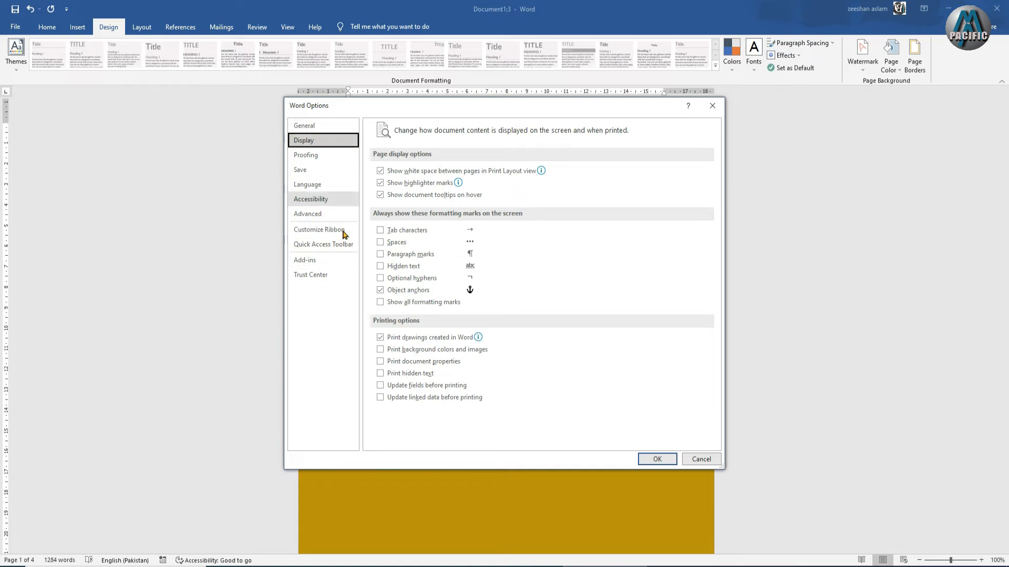
pyautogui.click(657, 460)
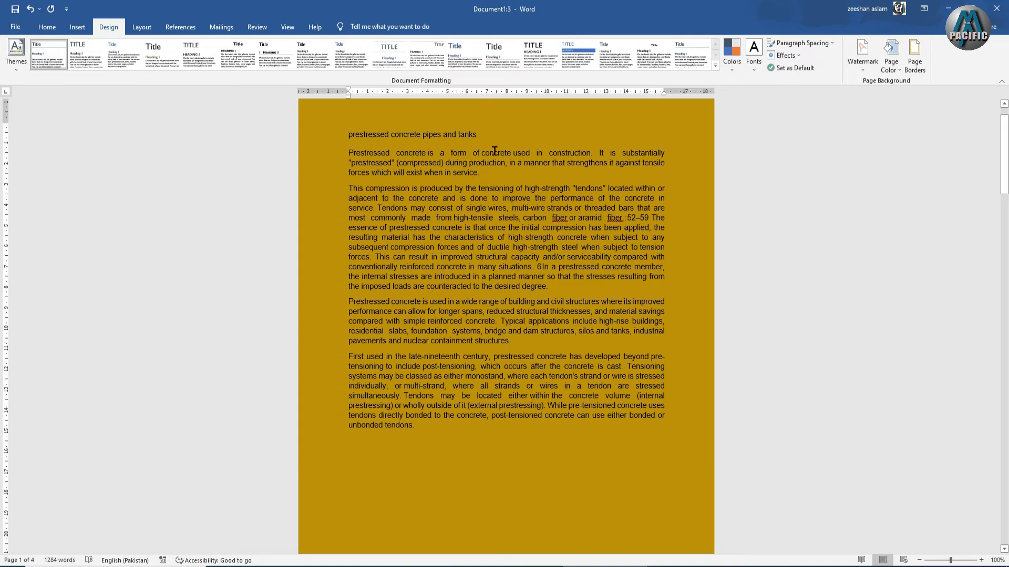